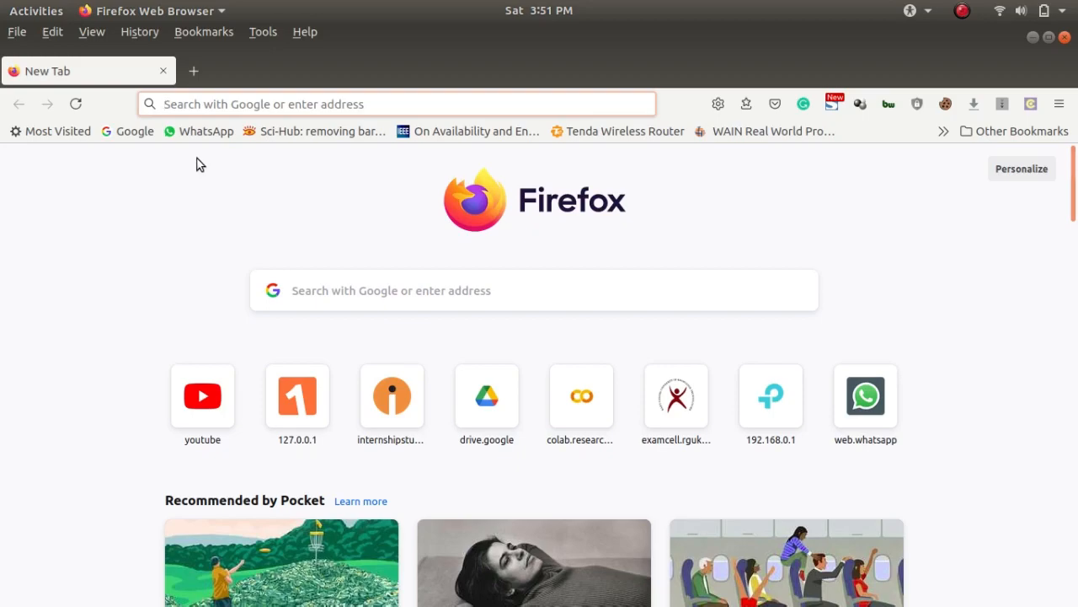
# Search the web for "vm ware workstation pro 16"
pyautogui.click(213, 106)
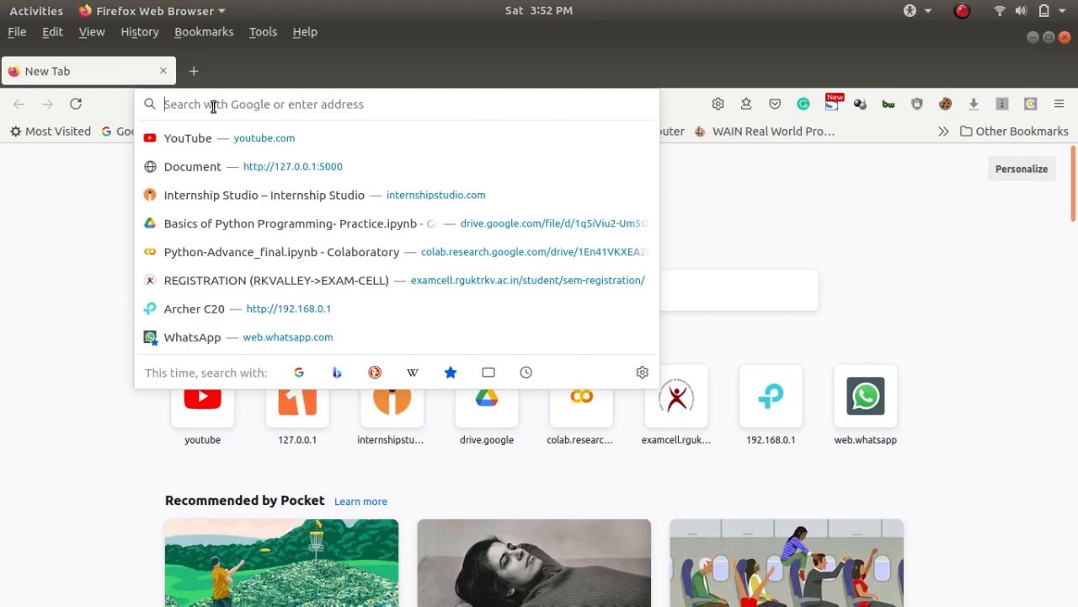
pyautogui.write('vm ware')
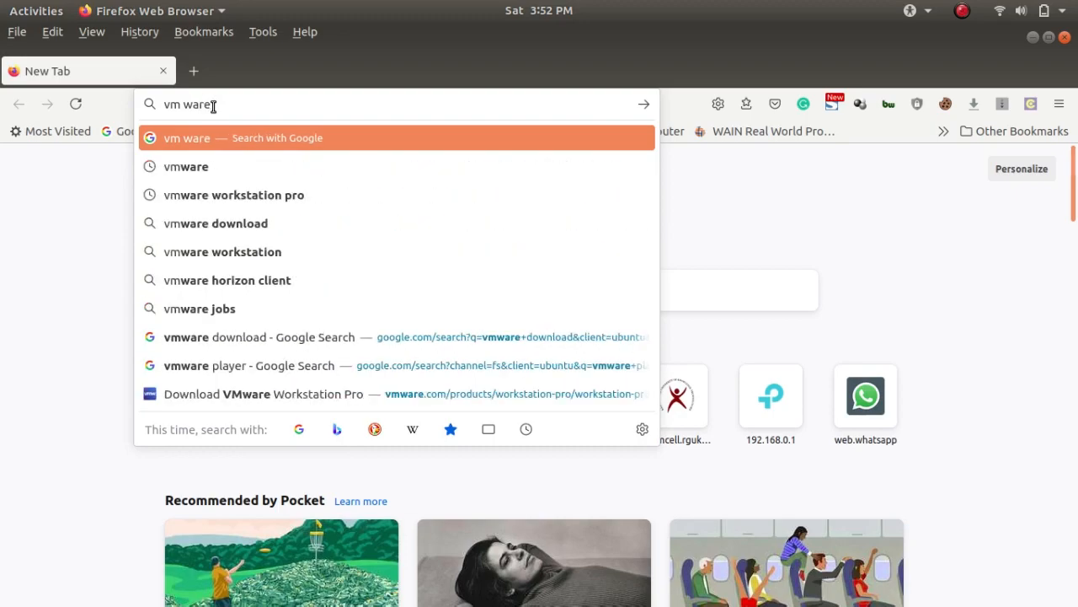
pyautogui.write(' wor')
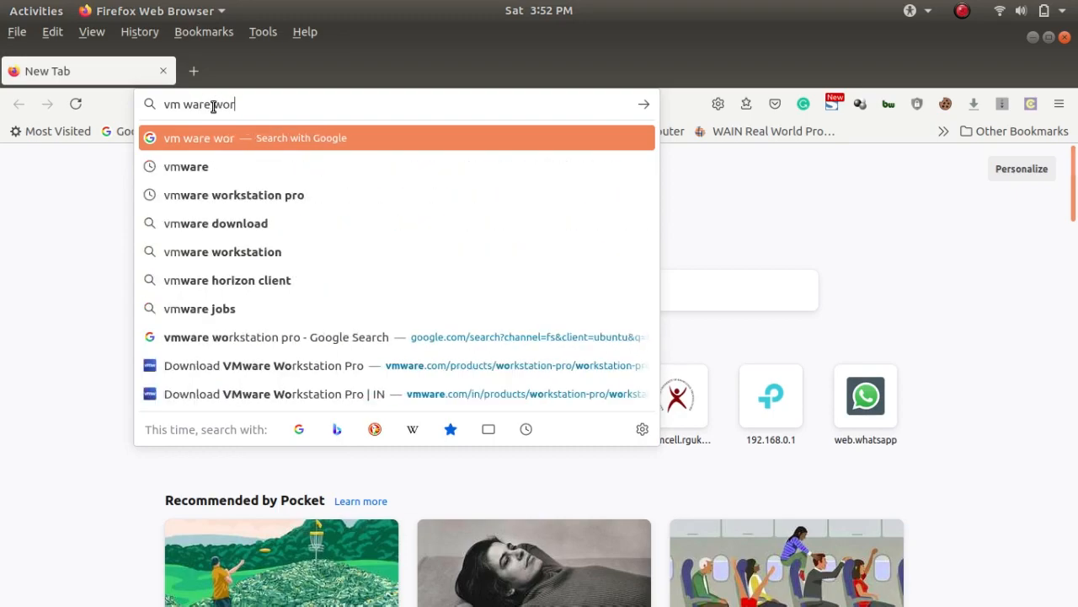
pyautogui.write('kstation')
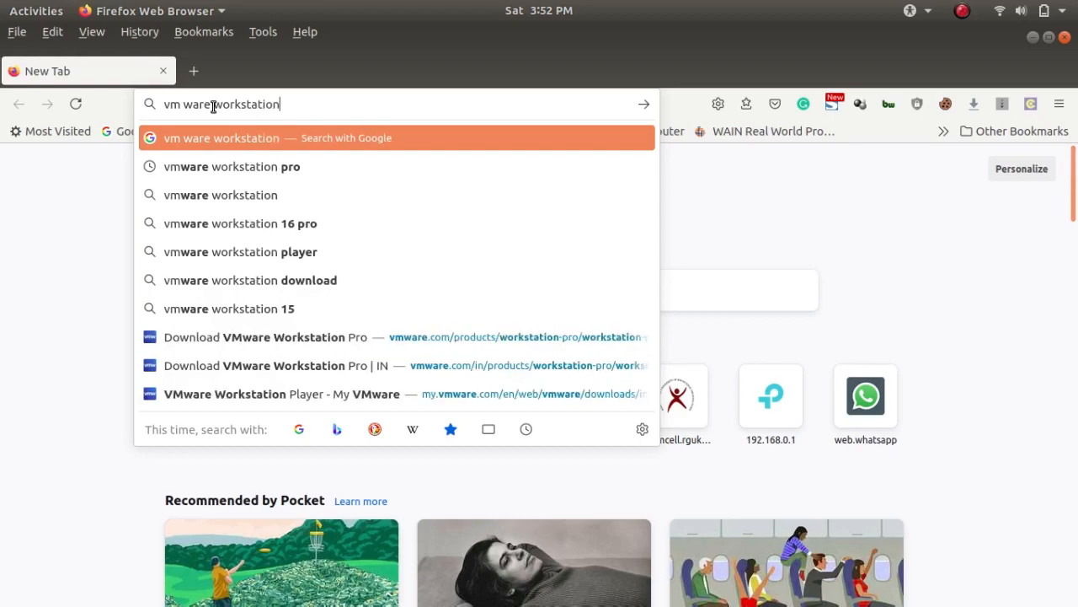
pyautogui.write(' pro 16')
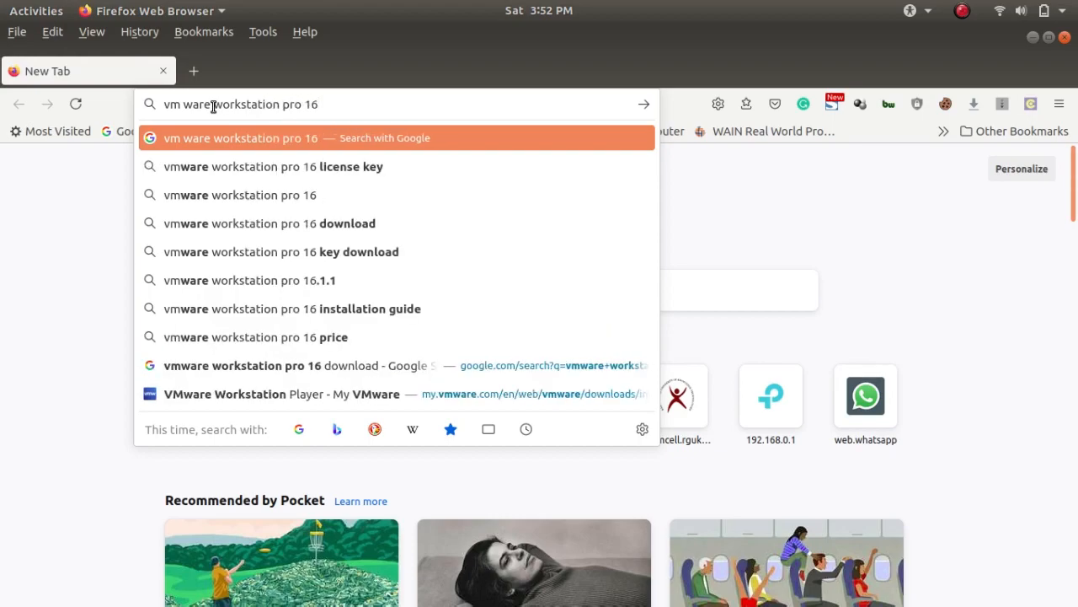
pyautogui.press('Return')
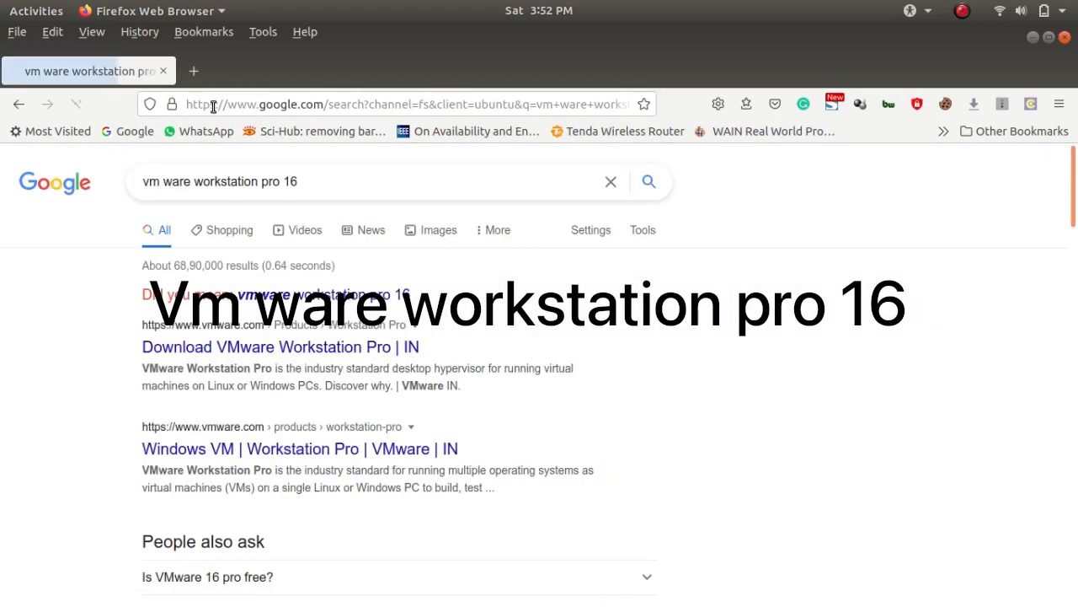
# Open the Download VMware Workstation Pro result and find the Workstation 16 Pro for Linux download
pyautogui.click(347, 347)
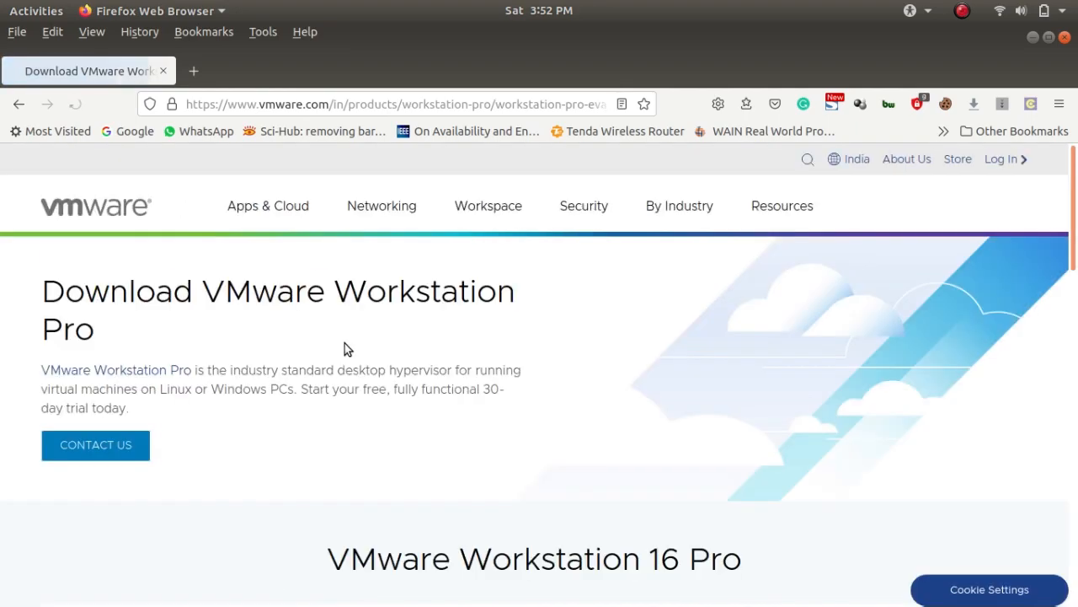
pyautogui.scroll(-5, 596, 399)
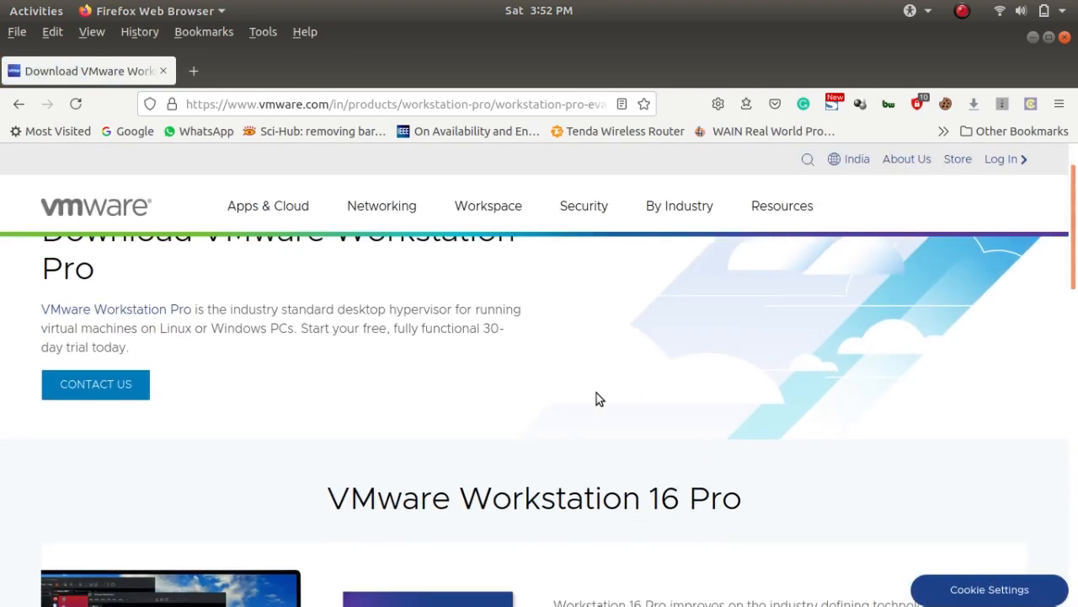
pyautogui.scroll(-3, 597, 399)
pyautogui.scroll(1, 596, 399)
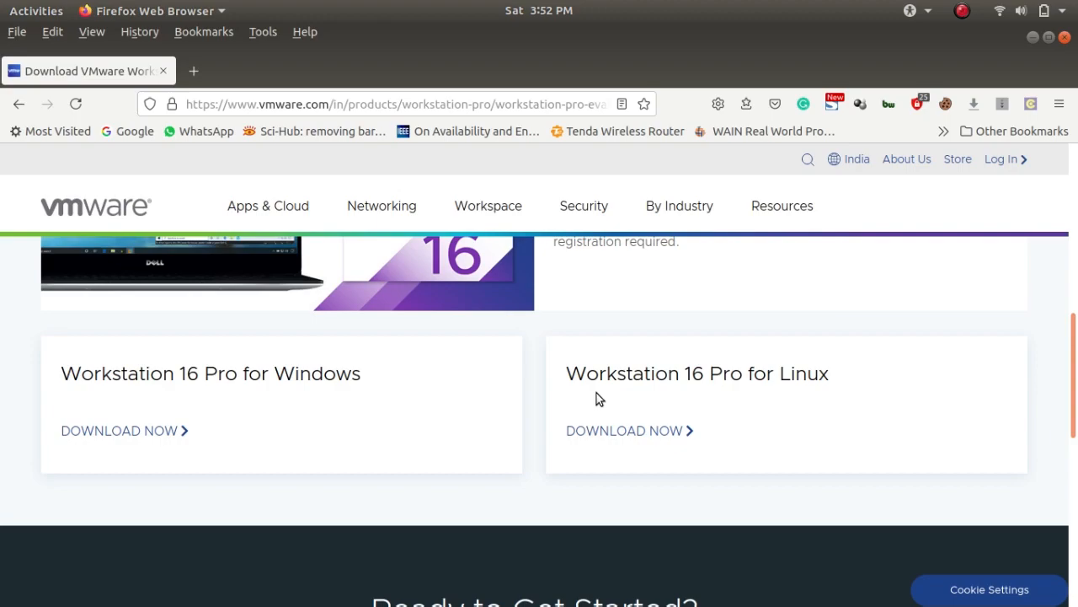
pyautogui.scroll(2, 597, 398)
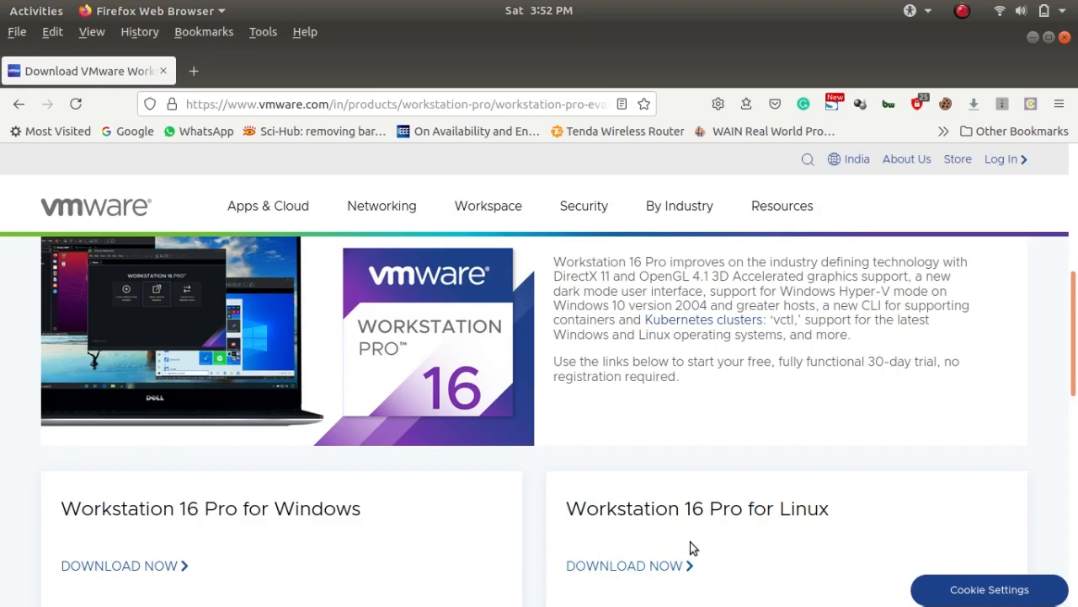
pyautogui.scroll(-2, 690, 542)
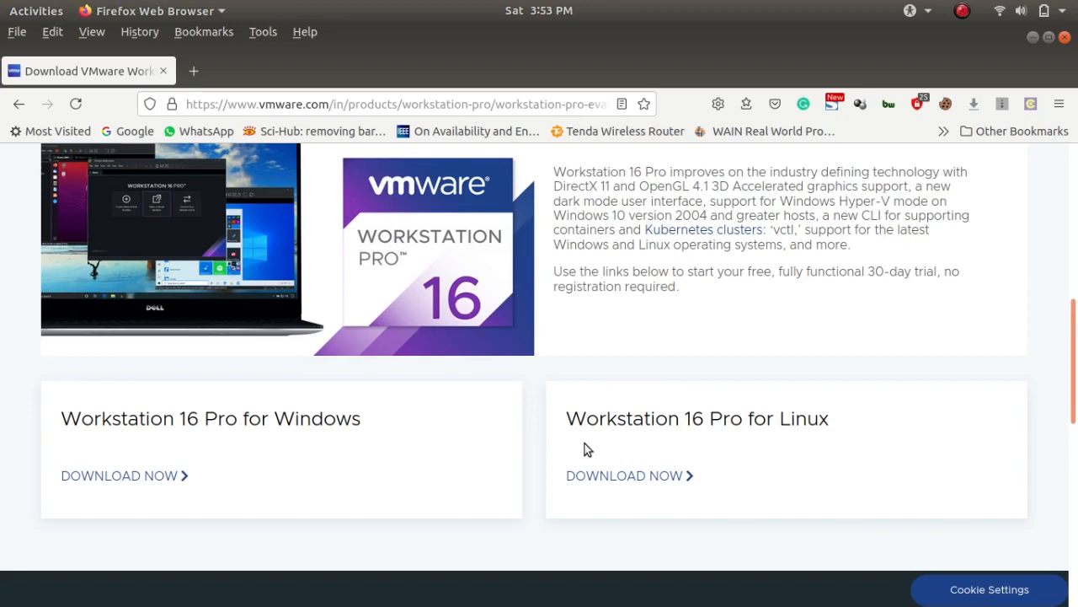
# Request the Workstation 16 Pro for Linux download and cancel the prompt for saving the bundle file
pyautogui.click(646, 477)
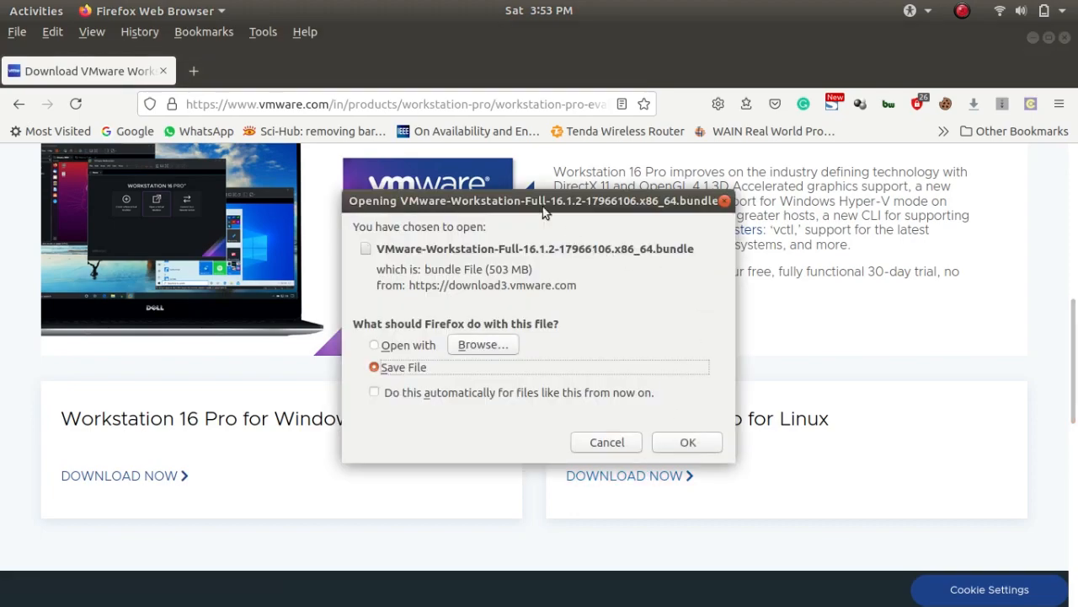
pyautogui.moveTo(534, 203); pyautogui.dragTo(361, 112)
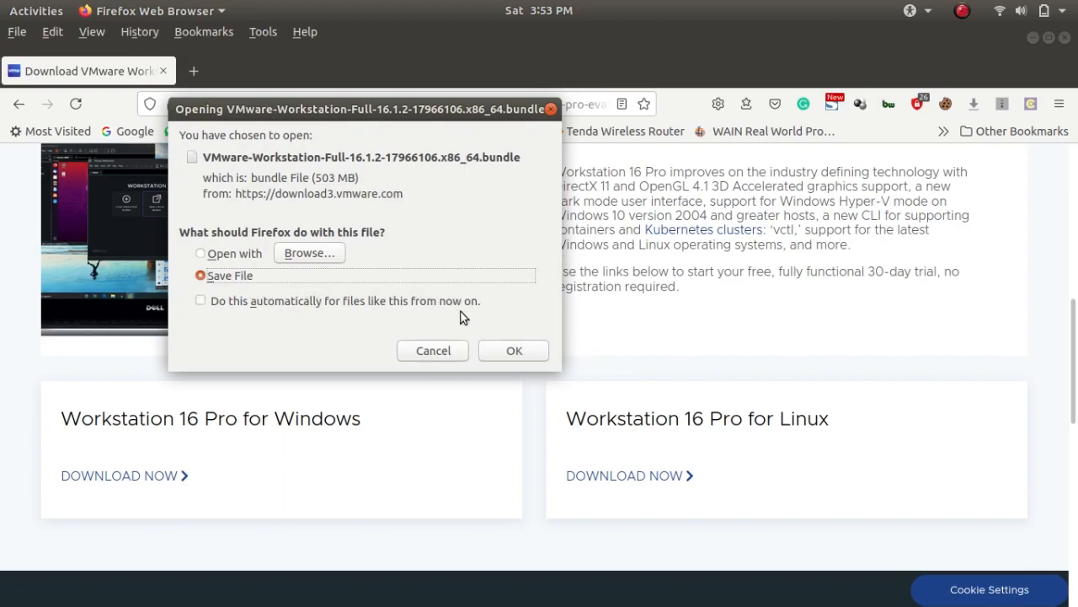
pyautogui.click(443, 350)
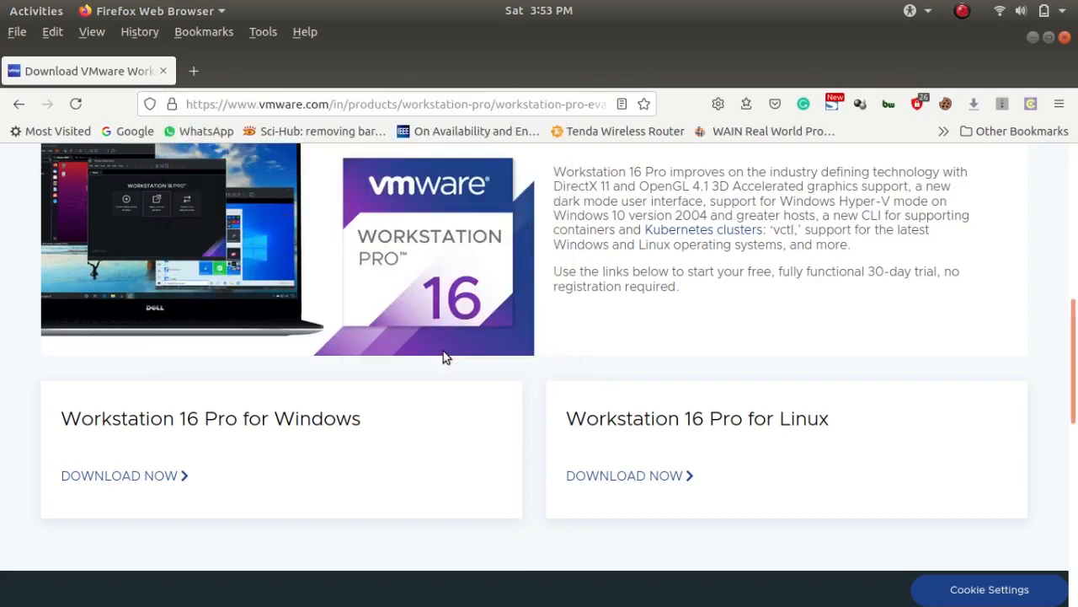
# Minimise the browser and select the VMware-Workstation-Full-16.1.2-17966106.x86_64.bundle file in the Music folder
pyautogui.click(1035, 38)
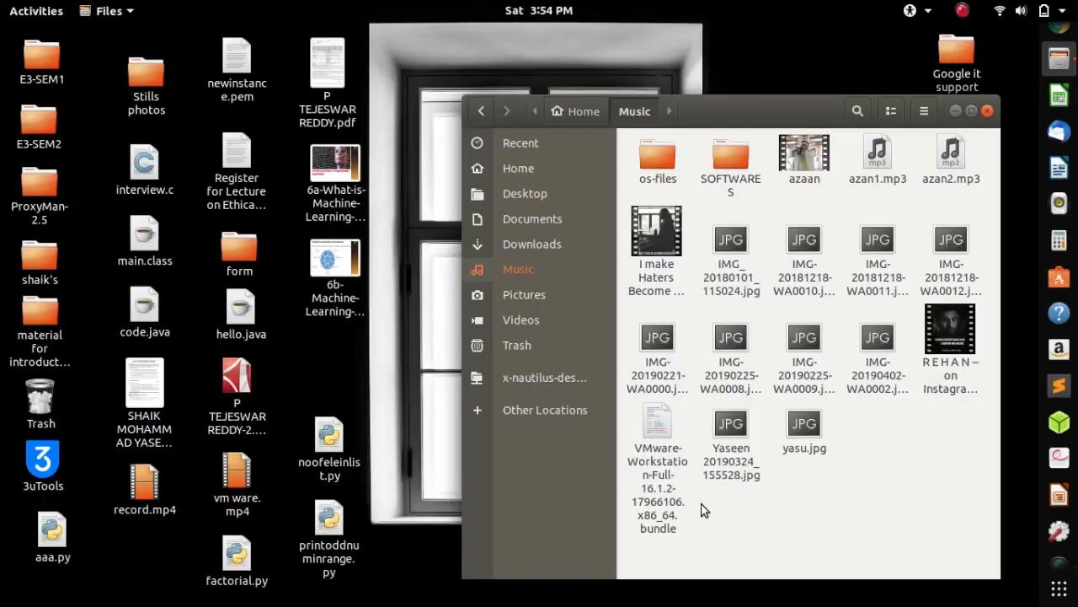
pyautogui.click(668, 454)
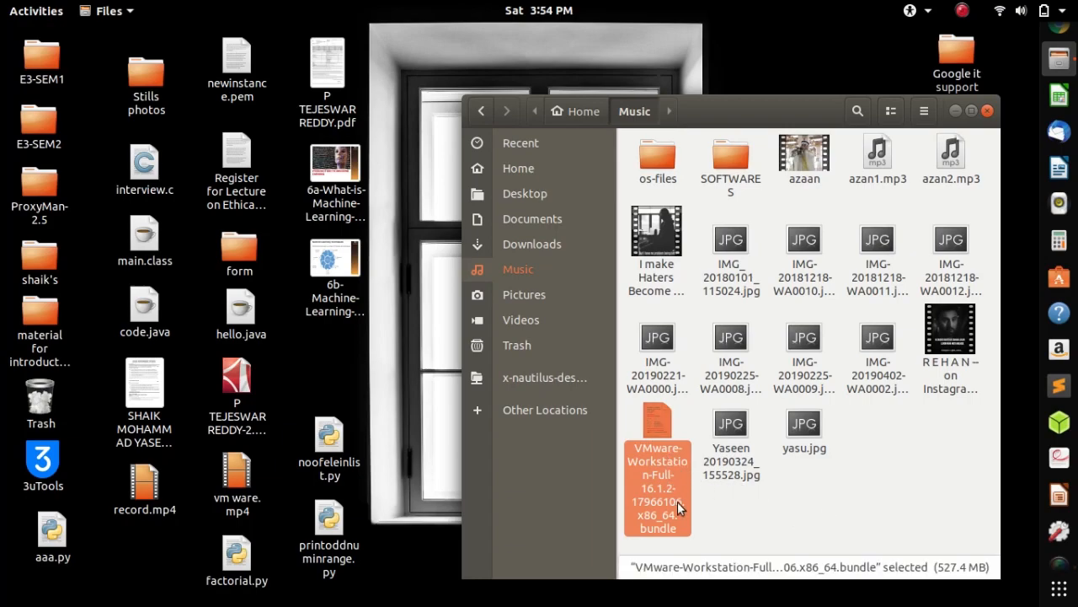
pyautogui.click(601, 367)
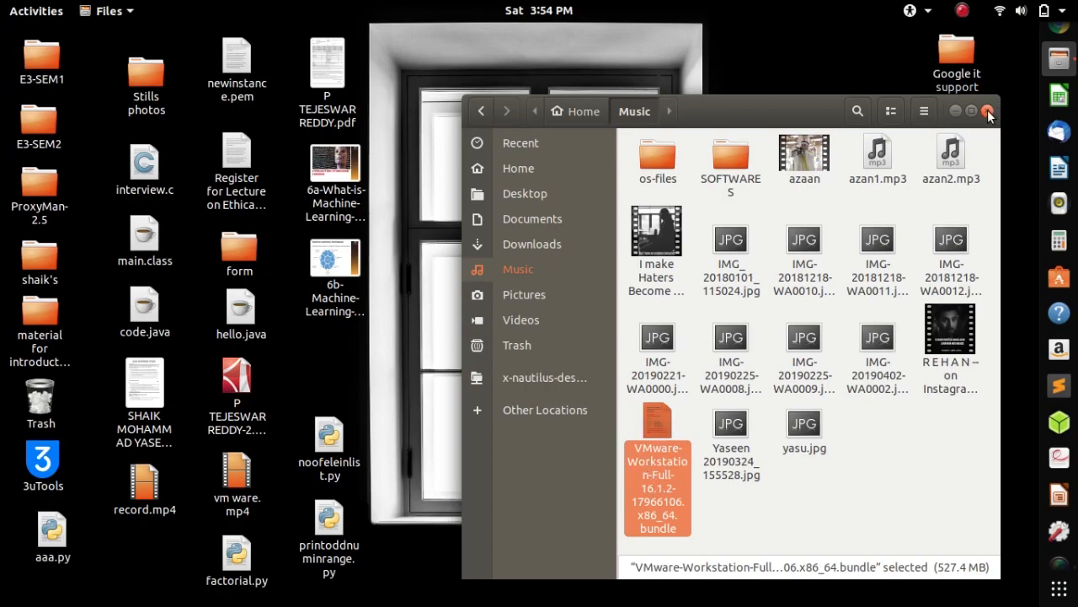
pyautogui.click(830, 493)
pyautogui.click(662, 441)
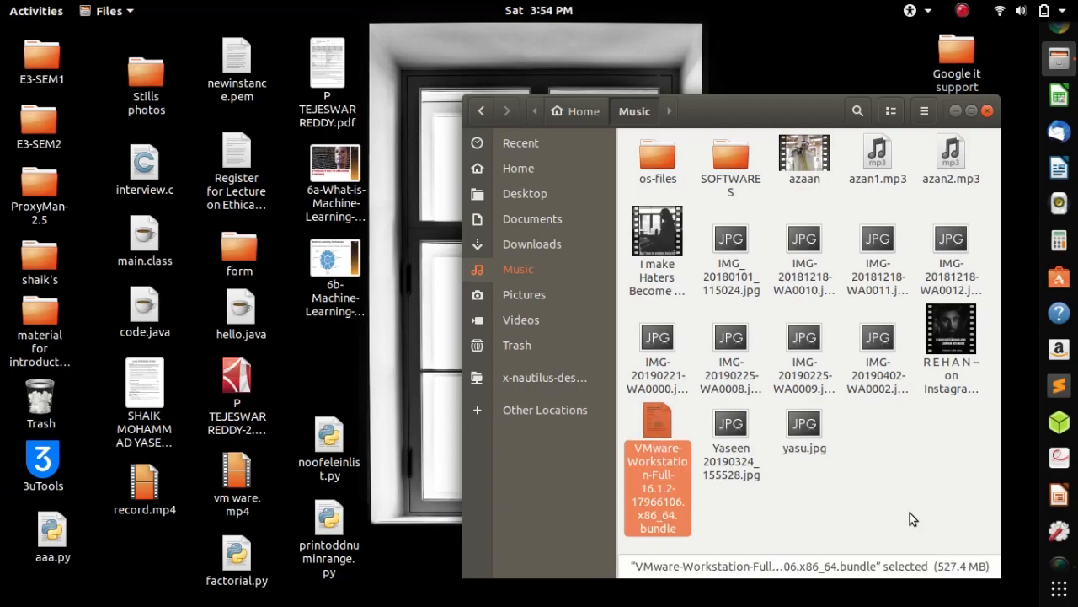
# Open a terminal in the Music folder and place its window so the VMware bundle file stays visible
pyautogui.rightClick(869, 501)
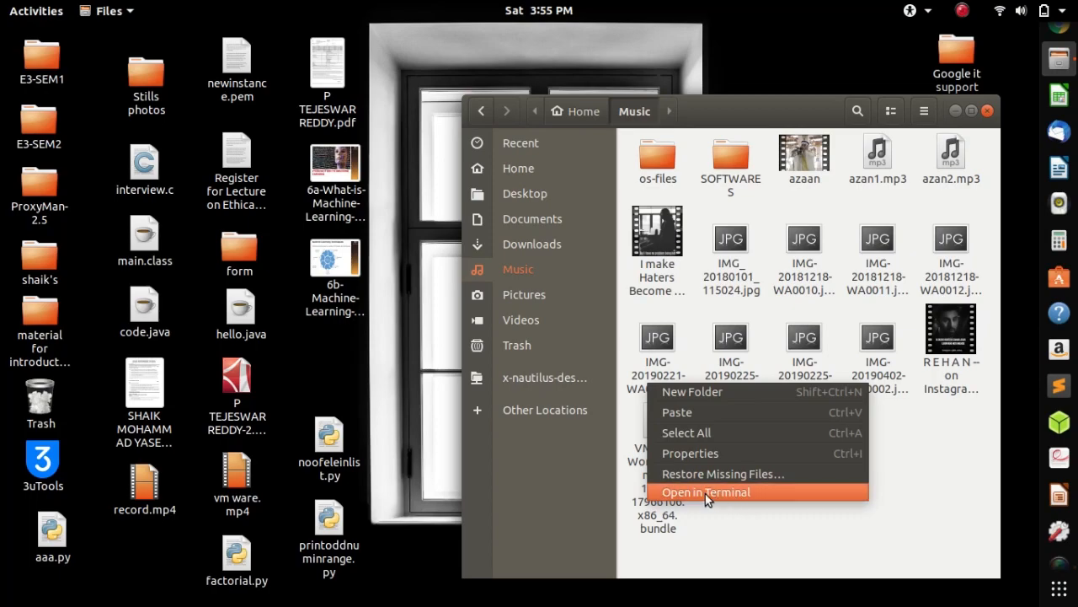
pyautogui.click(858, 521)
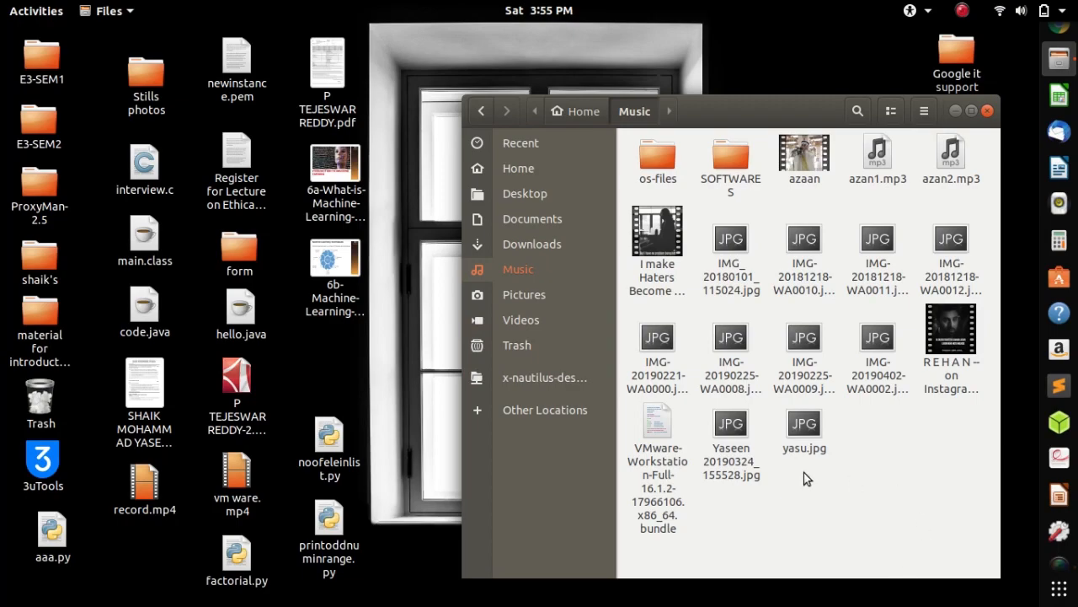
pyautogui.rightClick(893, 499)
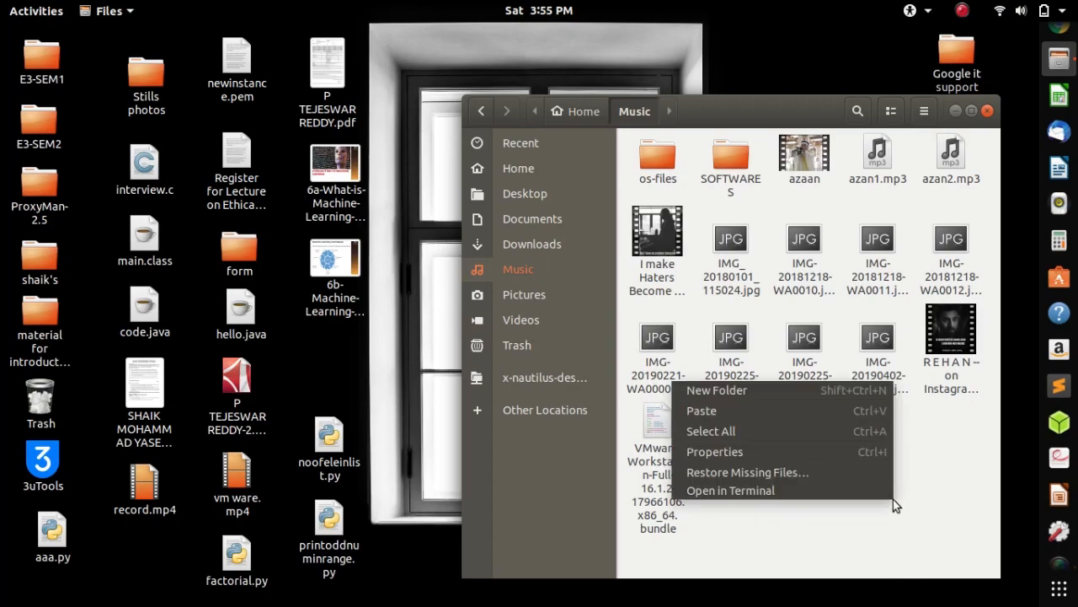
pyautogui.click(825, 490)
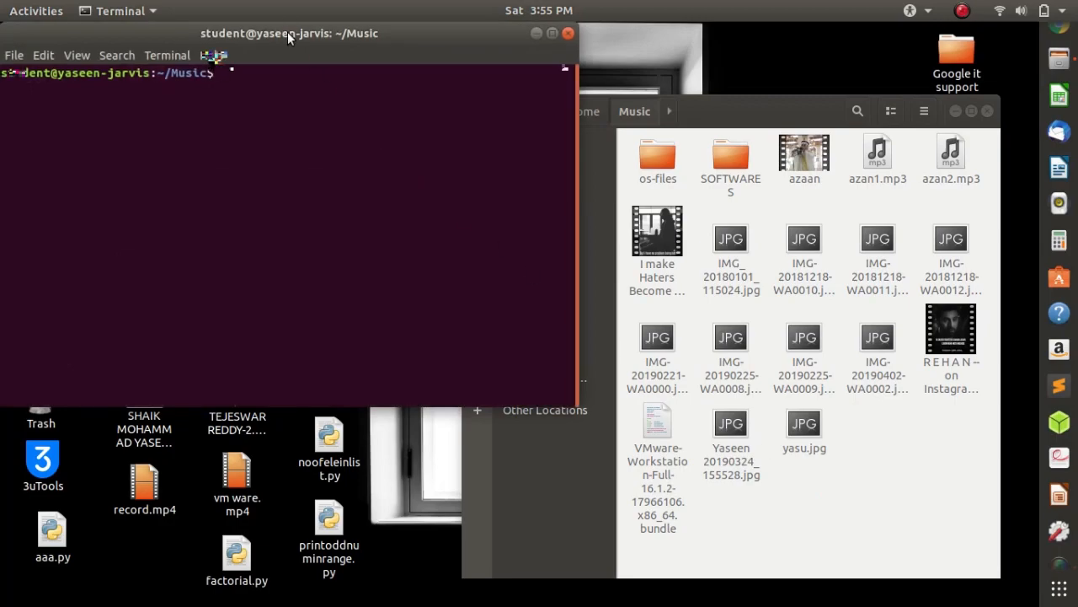
pyautogui.moveTo(287, 33); pyautogui.dragTo(527, 182)
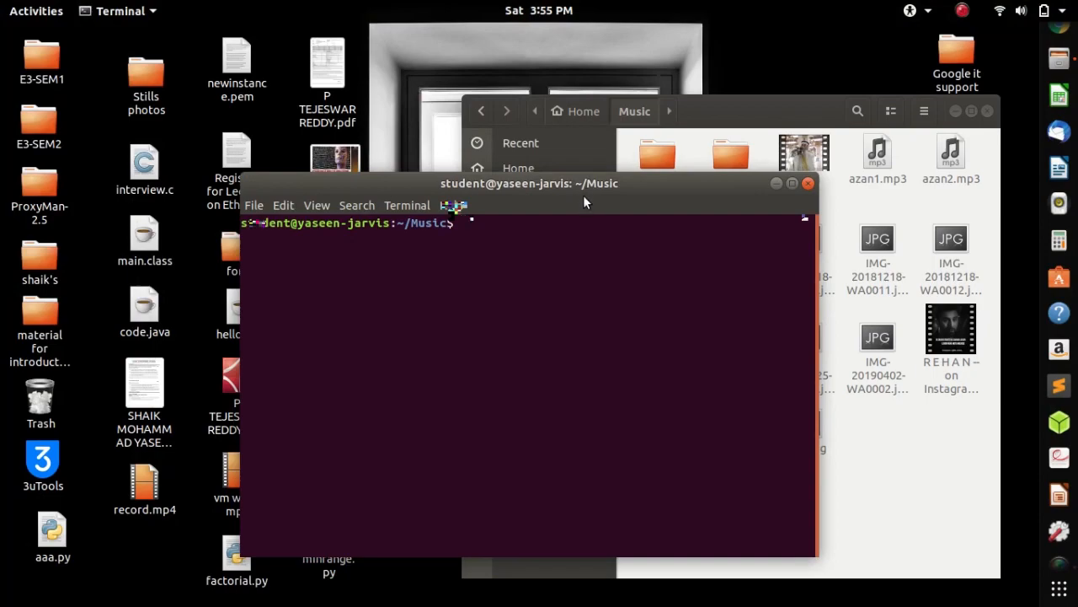
pyautogui.moveTo(570, 177); pyautogui.dragTo(399, 145)
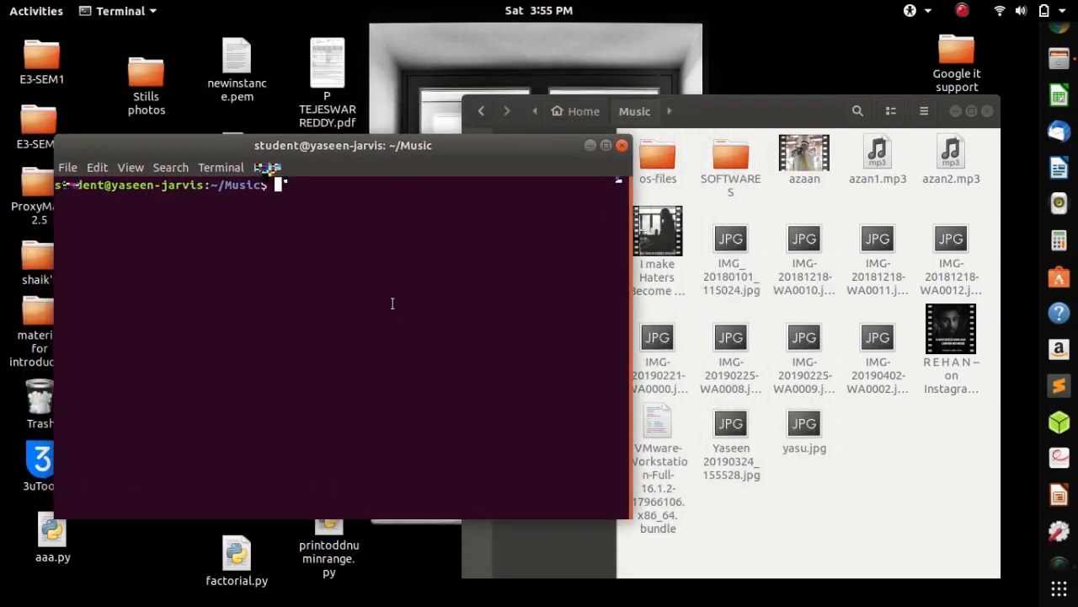
# Begin the terminal command with sudo bash ./ and copy the VMware bundle's full file name from the Music folder
pyautogui.write('sudo ')
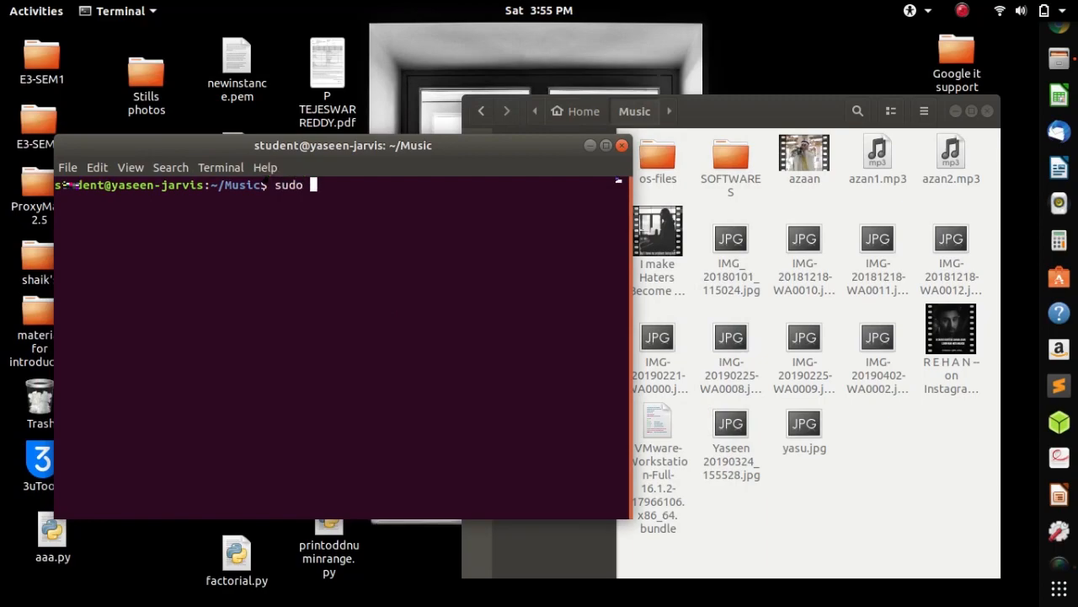
pyautogui.write('bash ./')
pyautogui.click(659, 467)
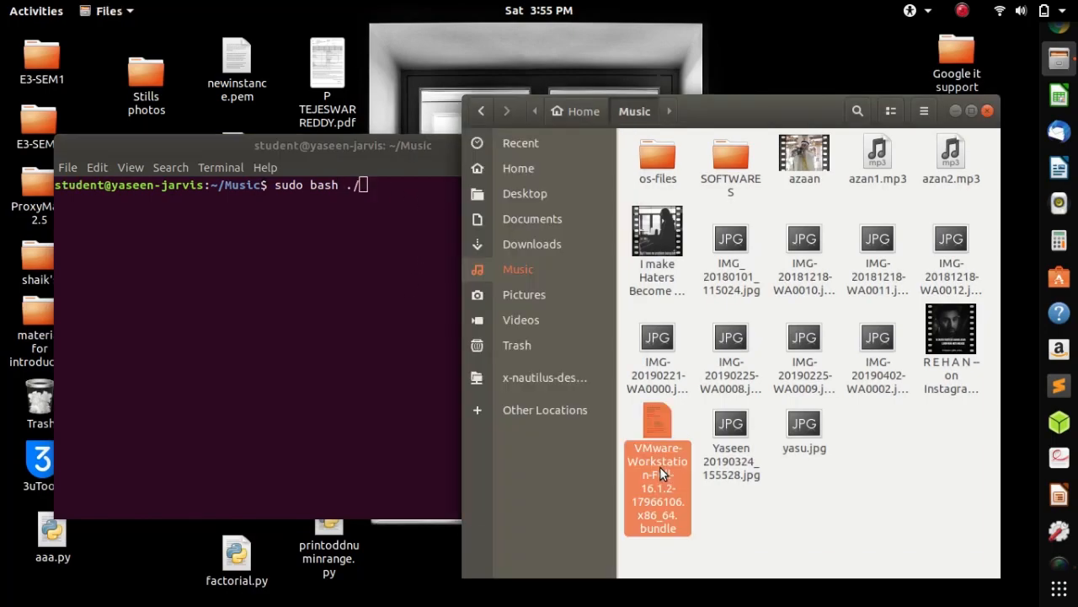
pyautogui.press('F2')
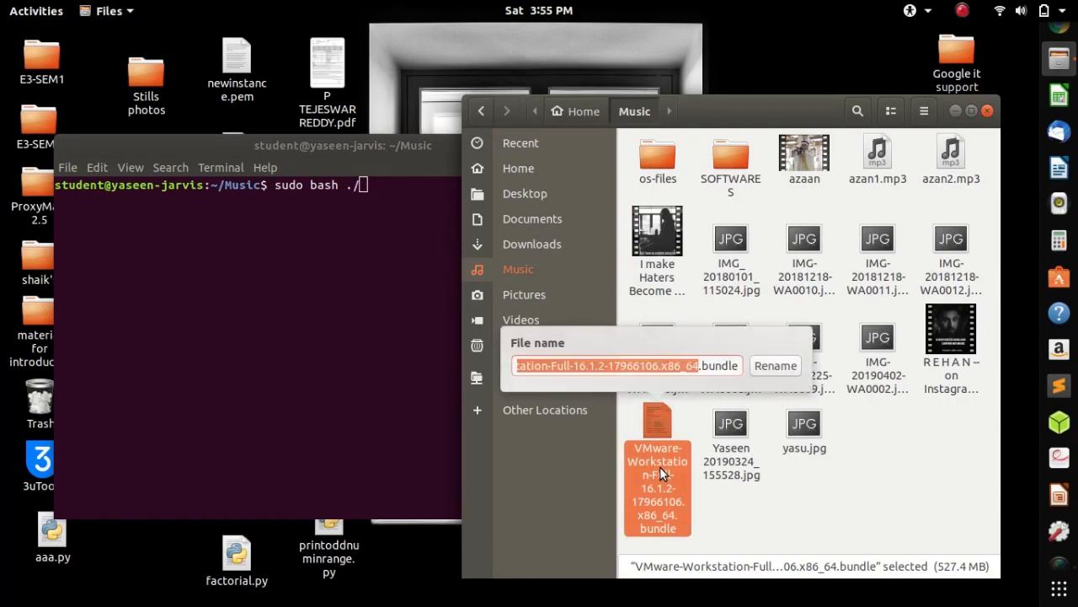
pyautogui.hotkey('ctrl', 'a')
pyautogui.hotkey('ctrl', 'c')
# Complete the command as sudo bash ./VMware-Workstation-Full-16.1.2-17966106.x86_64.bundle, run it and enter the sudo password
pyautogui.click(371, 259)
pyautogui.write('sudo bash ./')
pyautogui.hotkey('ctrl', 'shift', 'v')
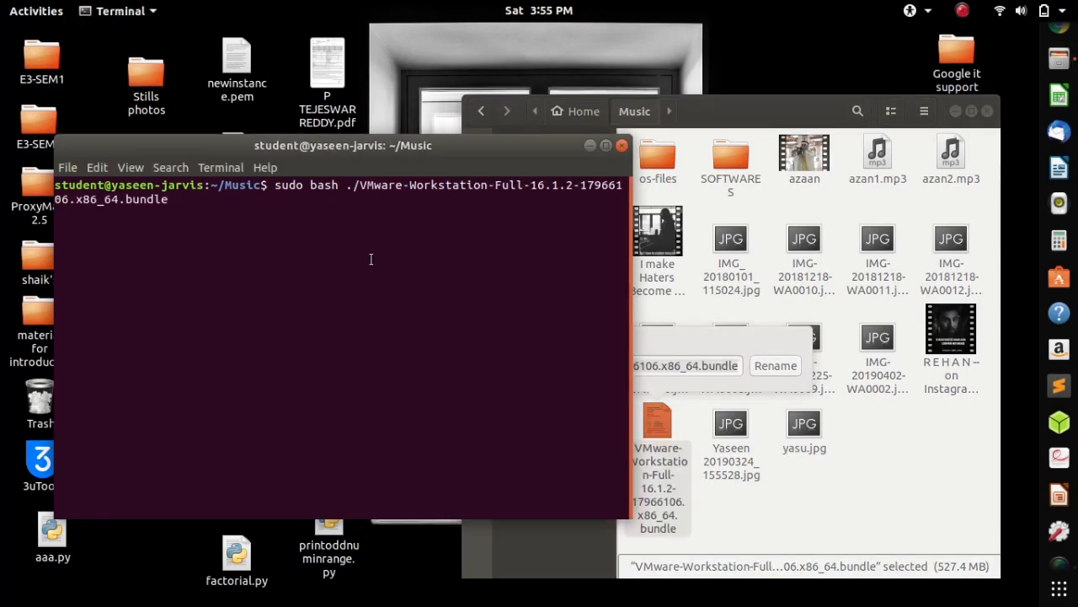
pyautogui.press('Return')
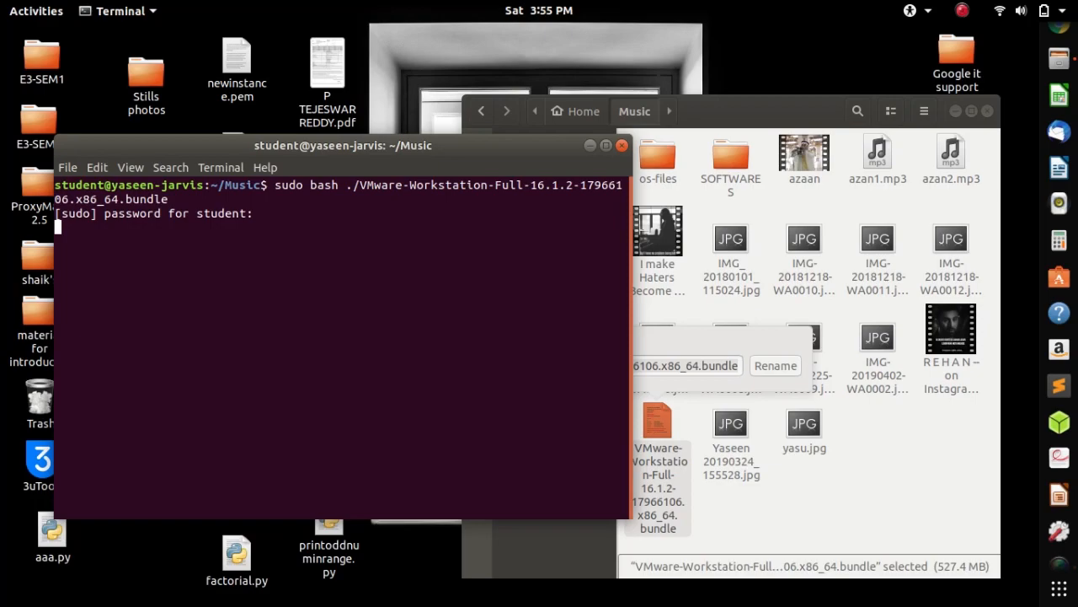
pyautogui.press('Return')
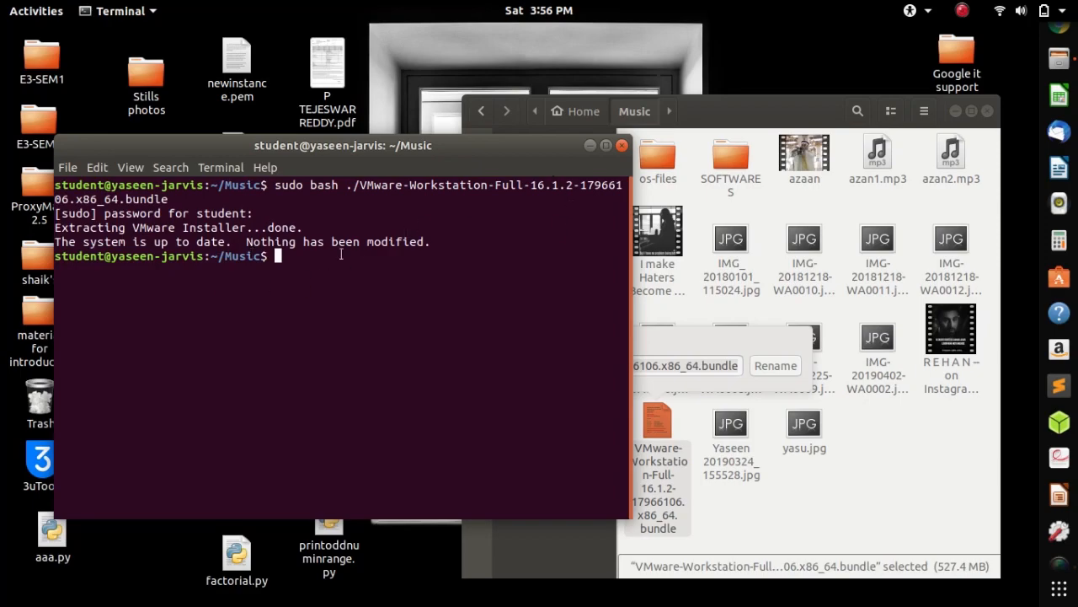
# Close the terminal and the file manager, leaving the bundle's file name unchanged
pyautogui.click(622, 145)
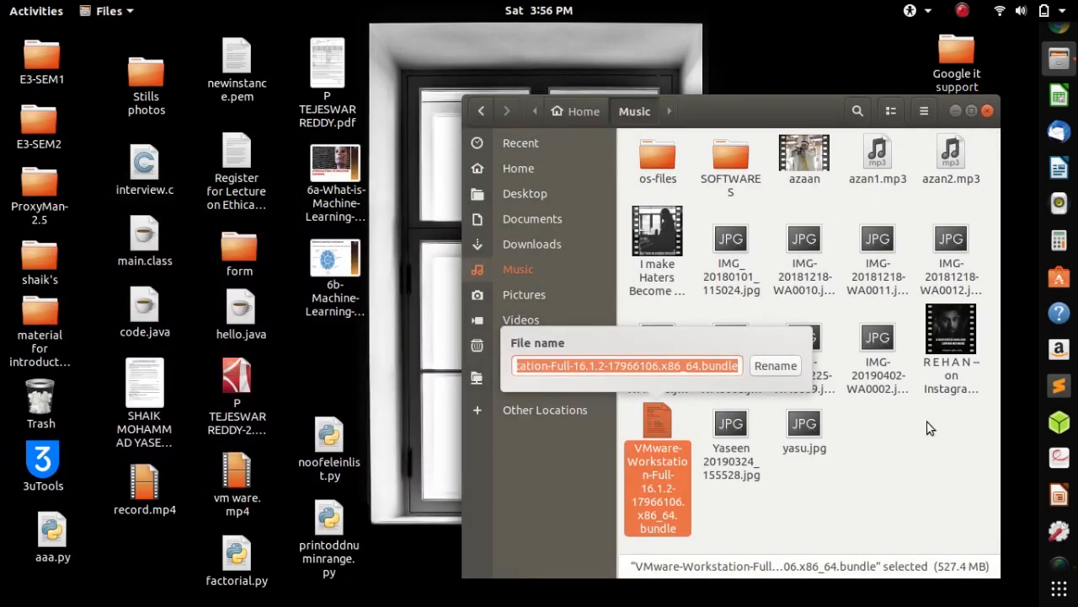
pyautogui.click(931, 555)
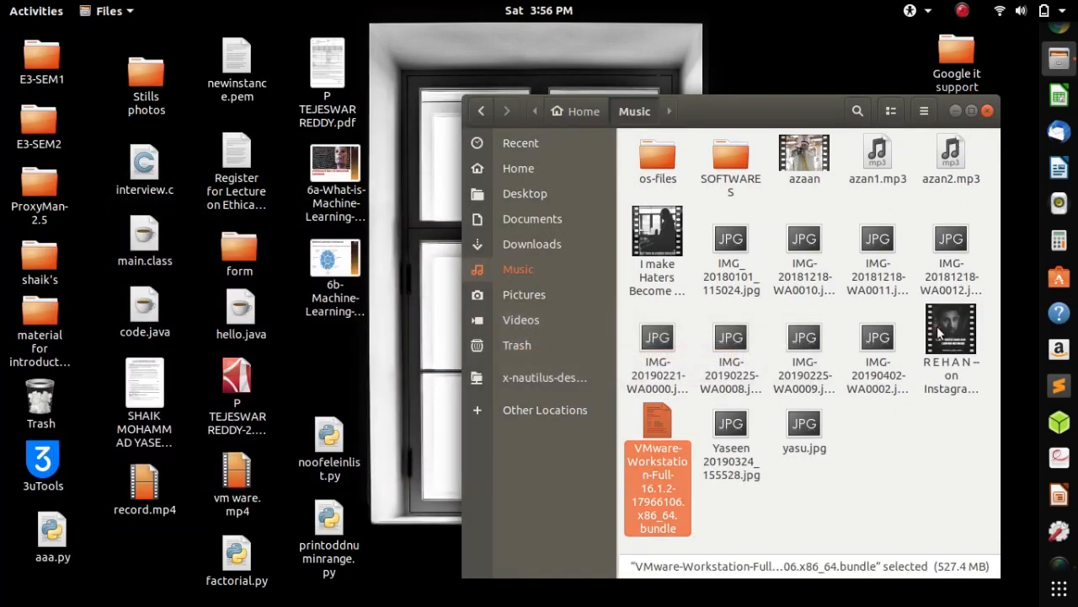
pyautogui.click(987, 112)
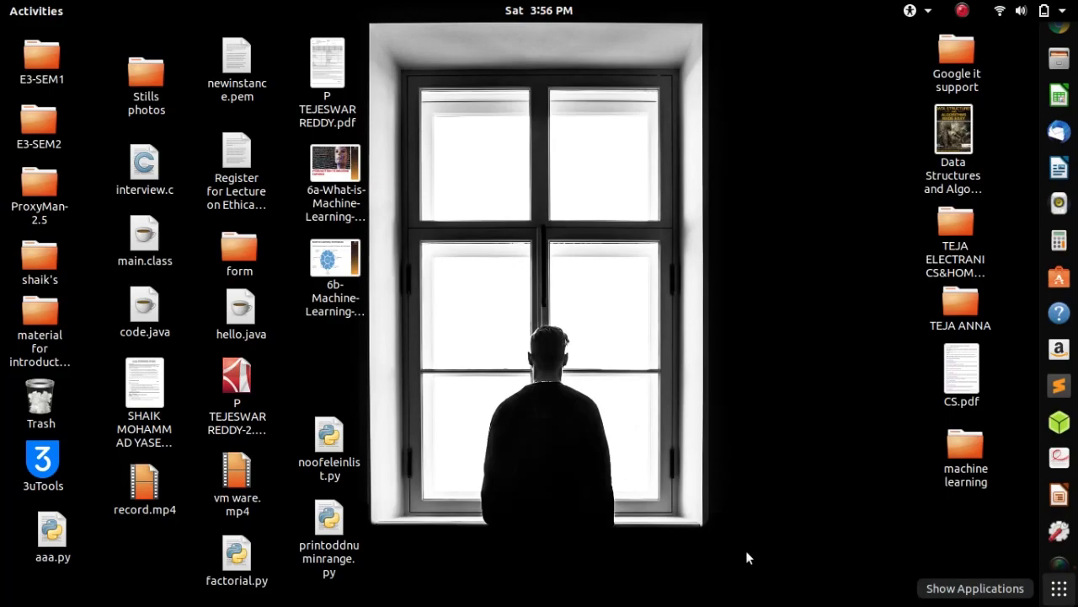
# Show all installed applications and find the VMware Player and VMware Workstation entries
pyautogui.press('super+a')
pyautogui.scroll(-2, 544, 323)
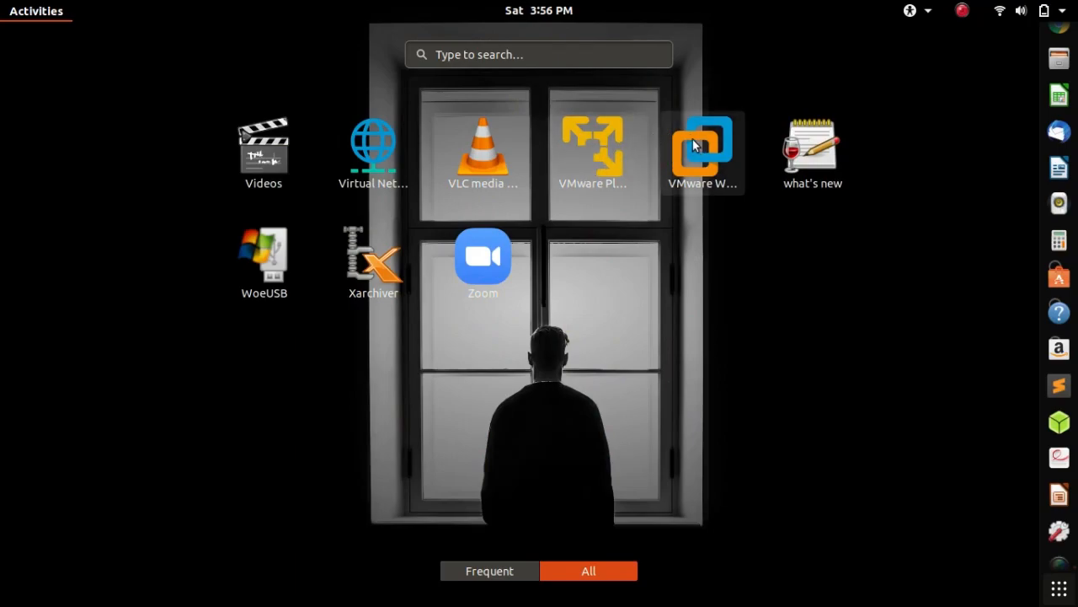
# Launch VMware Player, choose the 30-day trial of VMware Workstation 16, finish the setup and authenticate with the account password
pyautogui.click(605, 158)
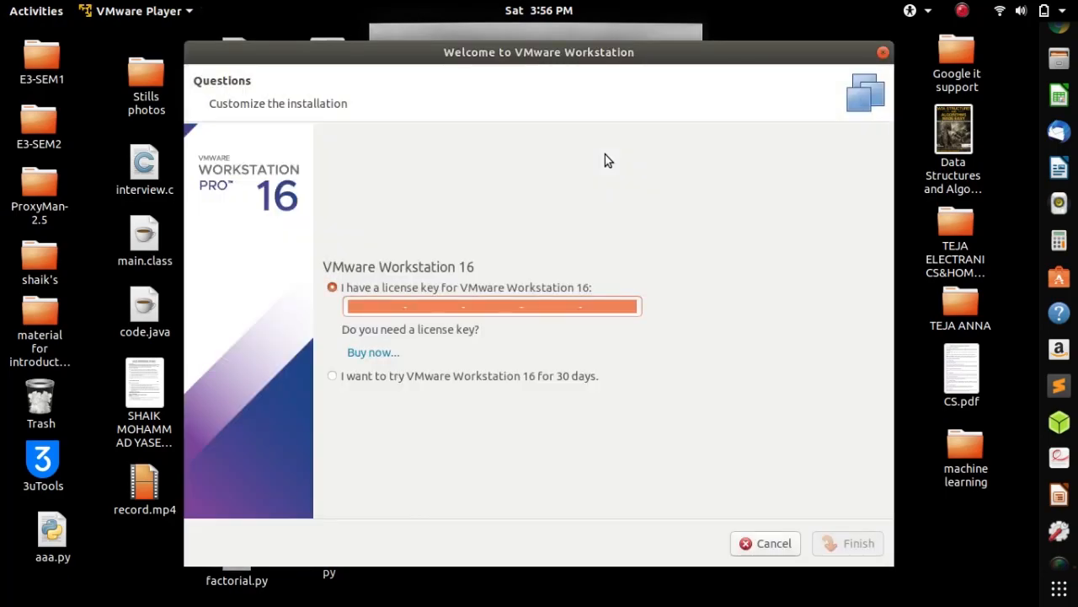
pyautogui.click(367, 379)
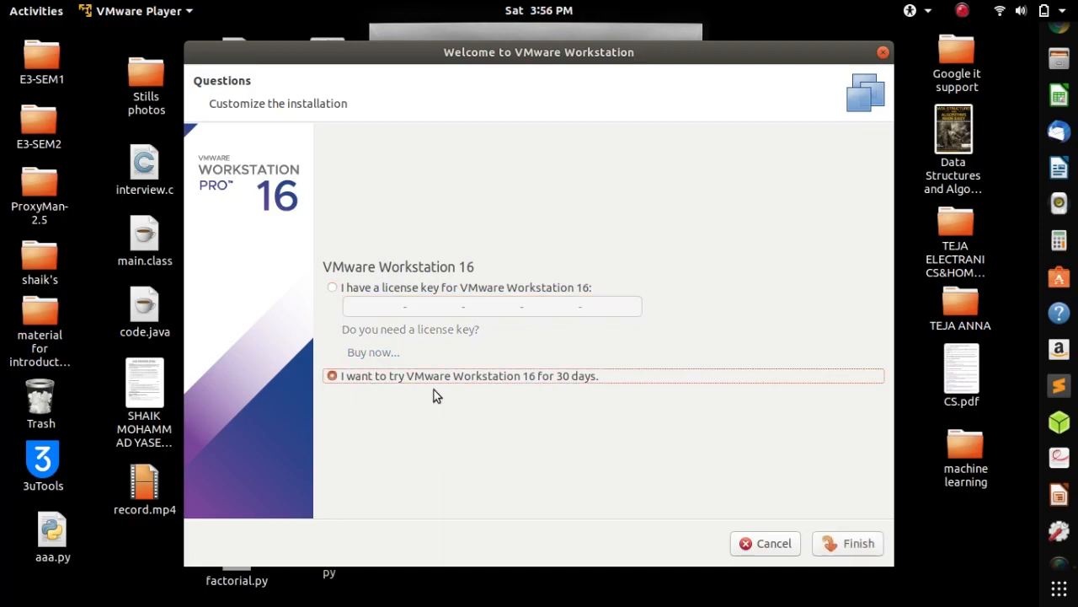
pyautogui.click(851, 539)
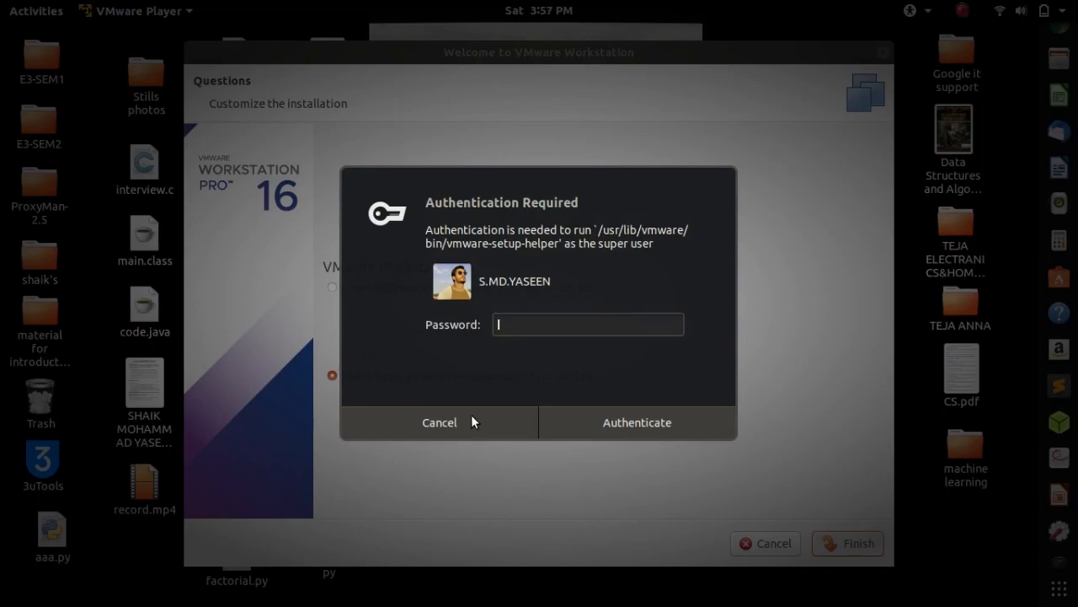
pyautogui.write('******')
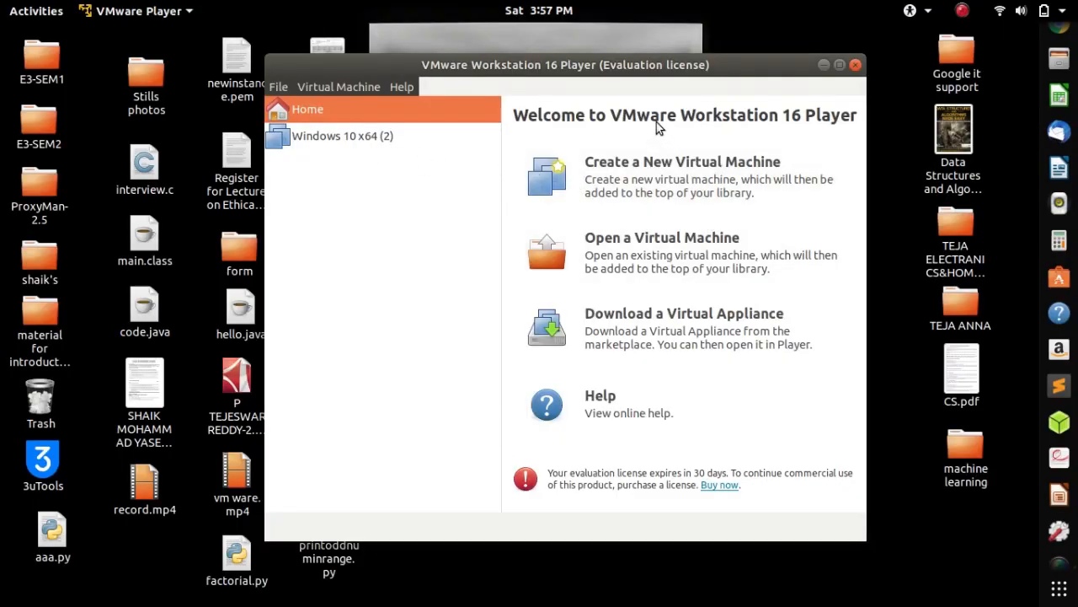
# Maximize the VMware Player window and start creating a new virtual machine with an ISO image as the installation source
pyautogui.moveTo(633, 61); pyautogui.dragTo(412, 52)
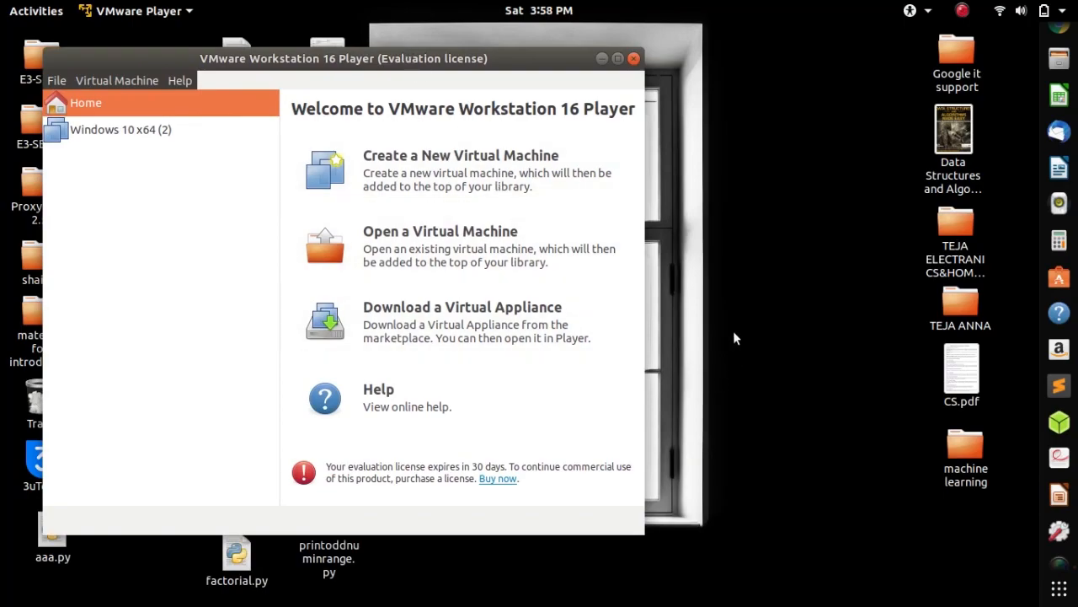
pyautogui.click(618, 58)
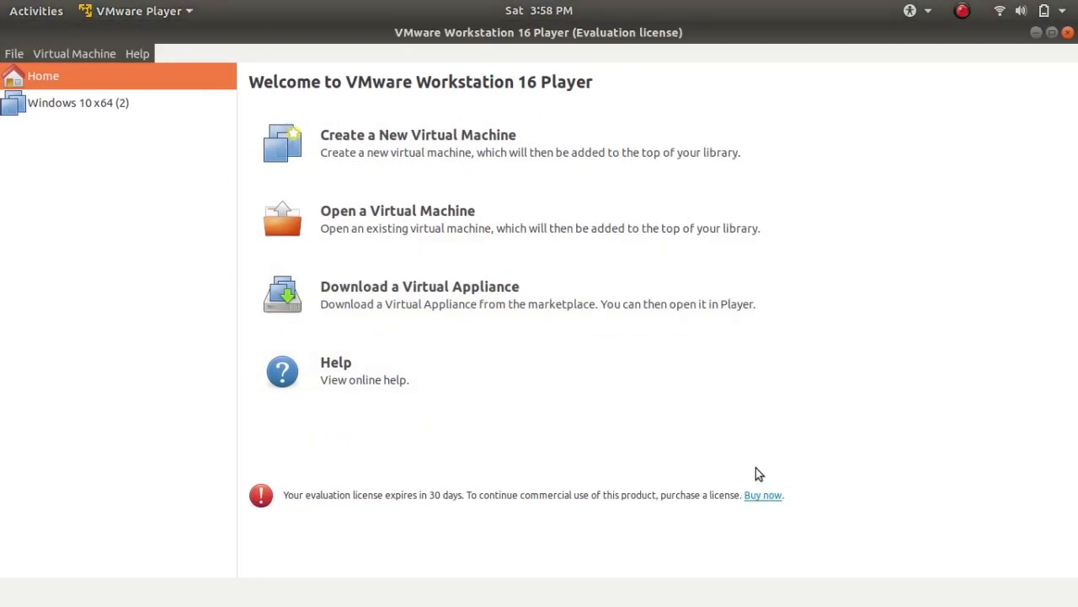
pyautogui.click(401, 159)
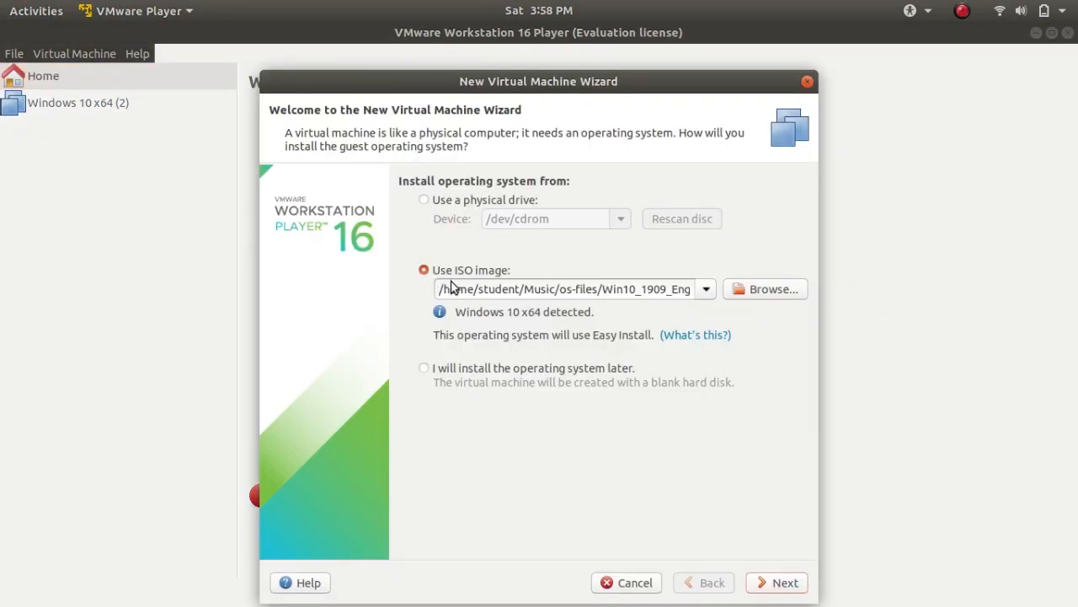
pyautogui.click(508, 267)
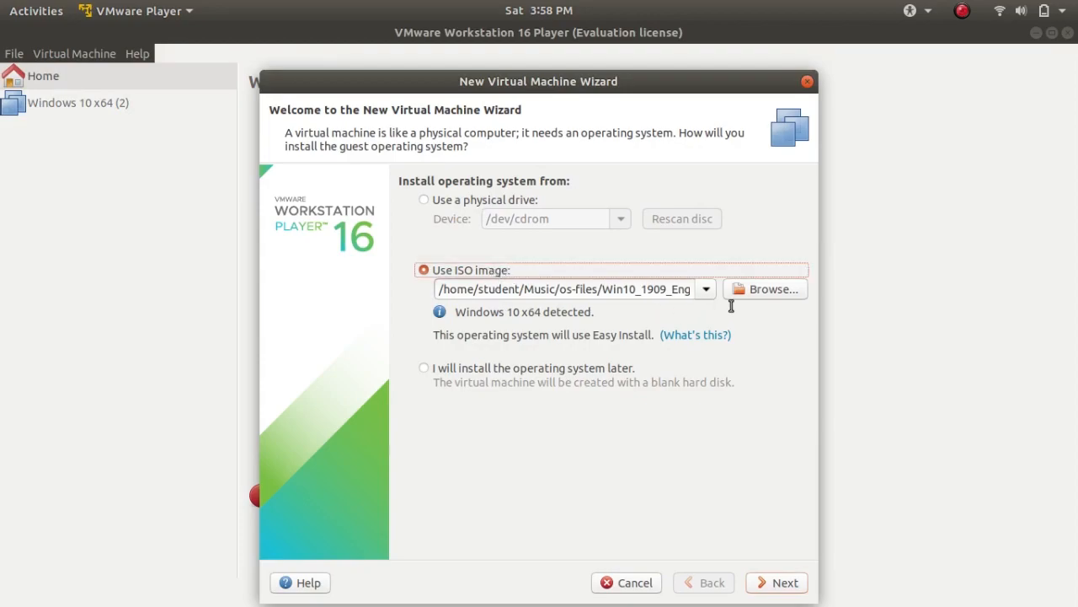
# Switch to Firefox, search for "windows 10 iso file download" in a new tab and open Microsoft's disc image download page
pyautogui.moveTo(1077, 31)
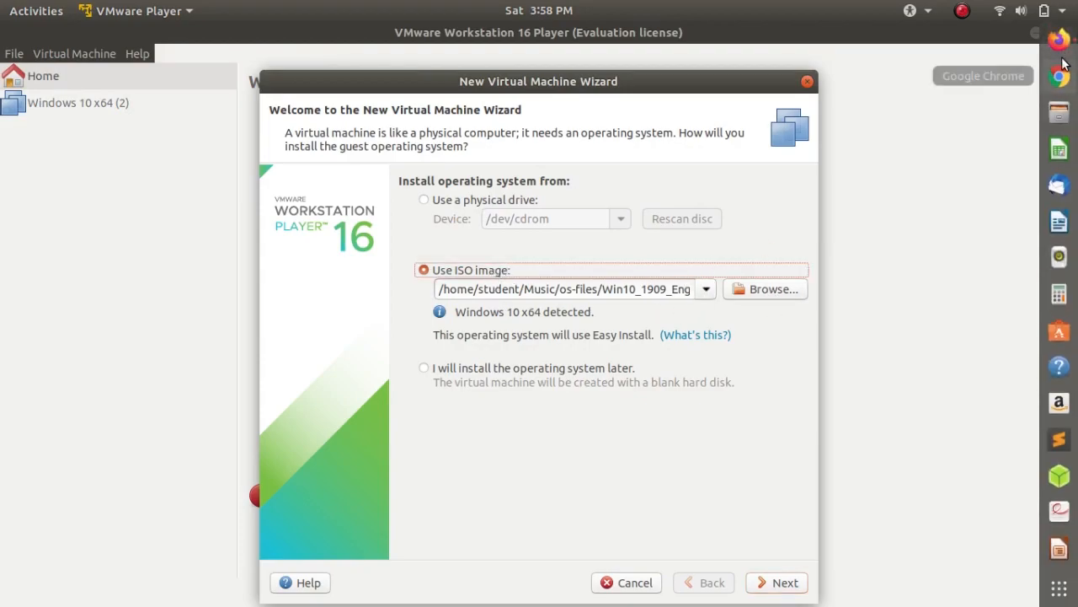
pyautogui.click(1059, 42)
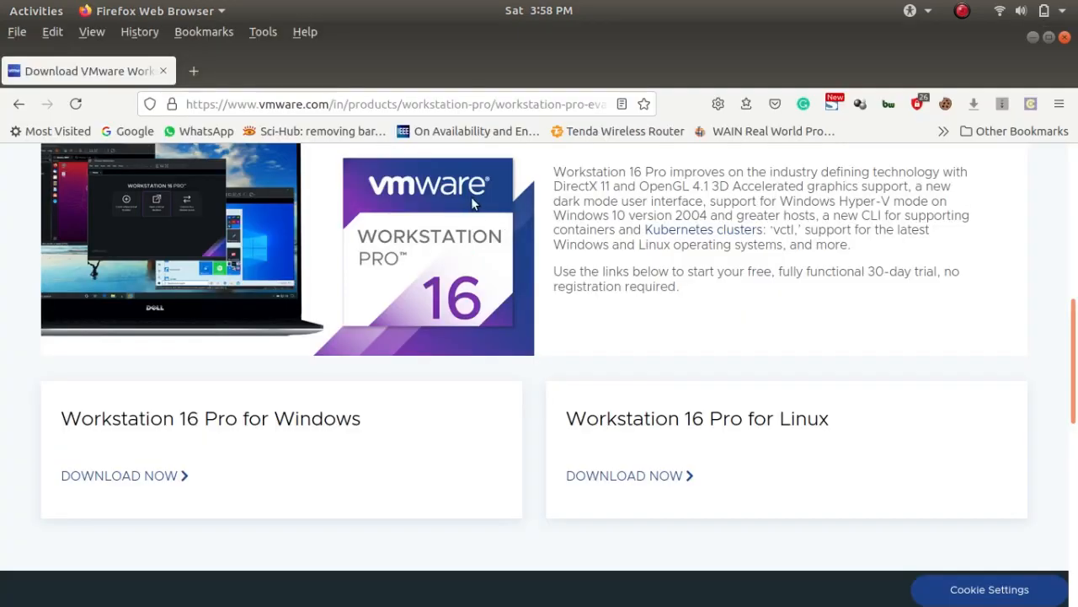
pyautogui.click(194, 72)
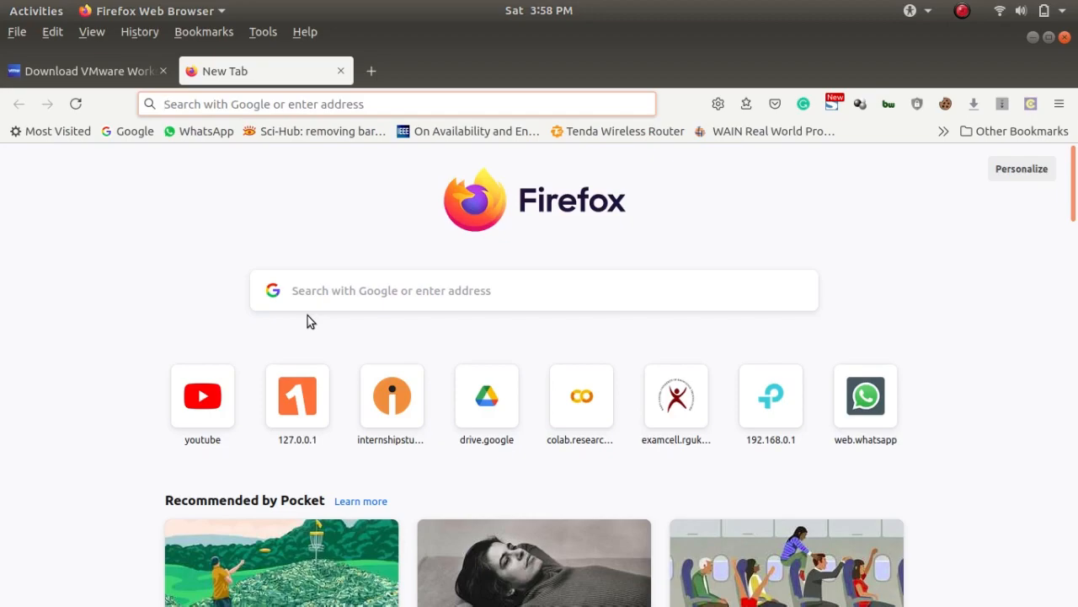
pyautogui.write('windows')
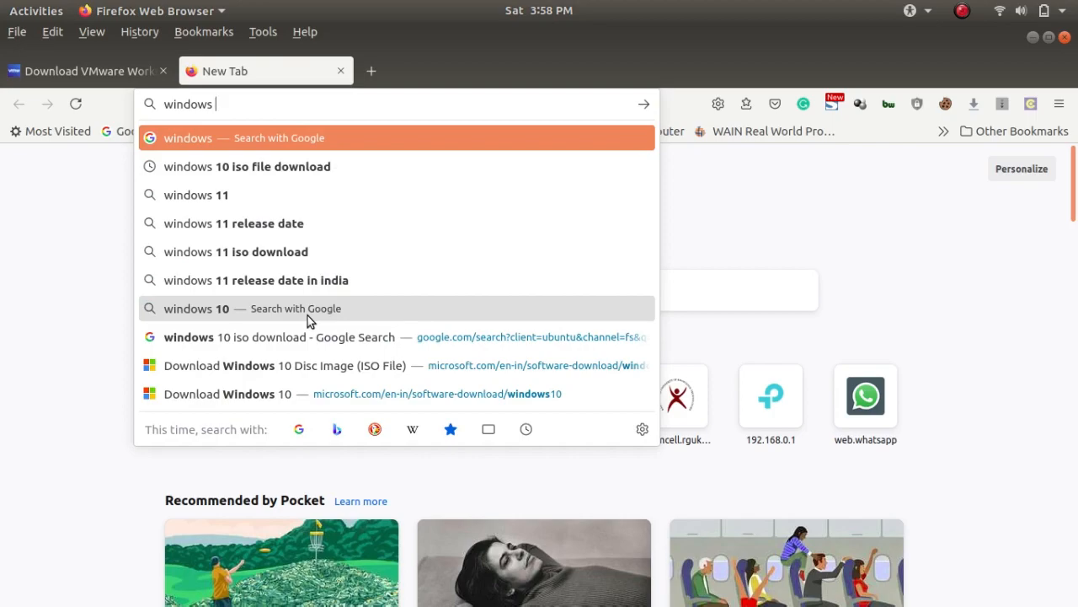
pyautogui.press('Down')
pyautogui.press('Return')
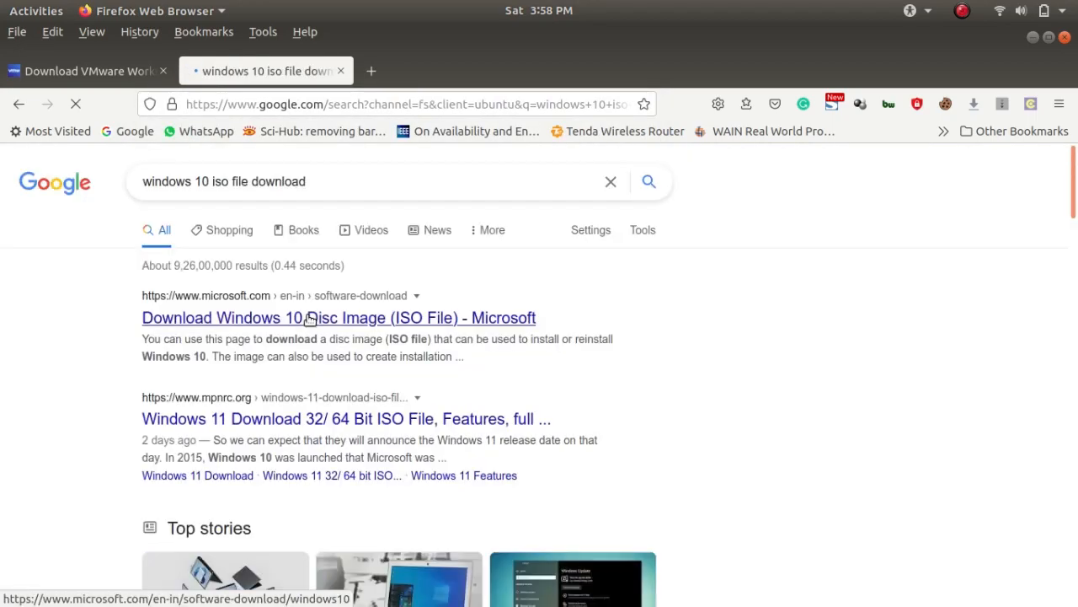
pyautogui.click(346, 322)
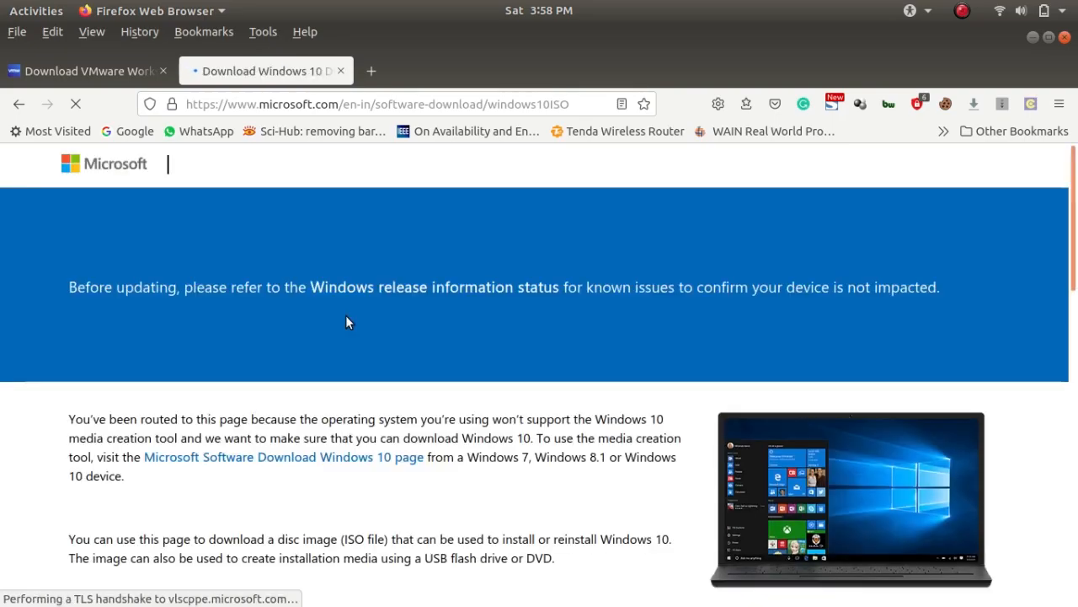
# Select the Windows 10 edition under the Windows 10 May 2021 Update and confirm it
pyautogui.scroll(-4, 345, 322)
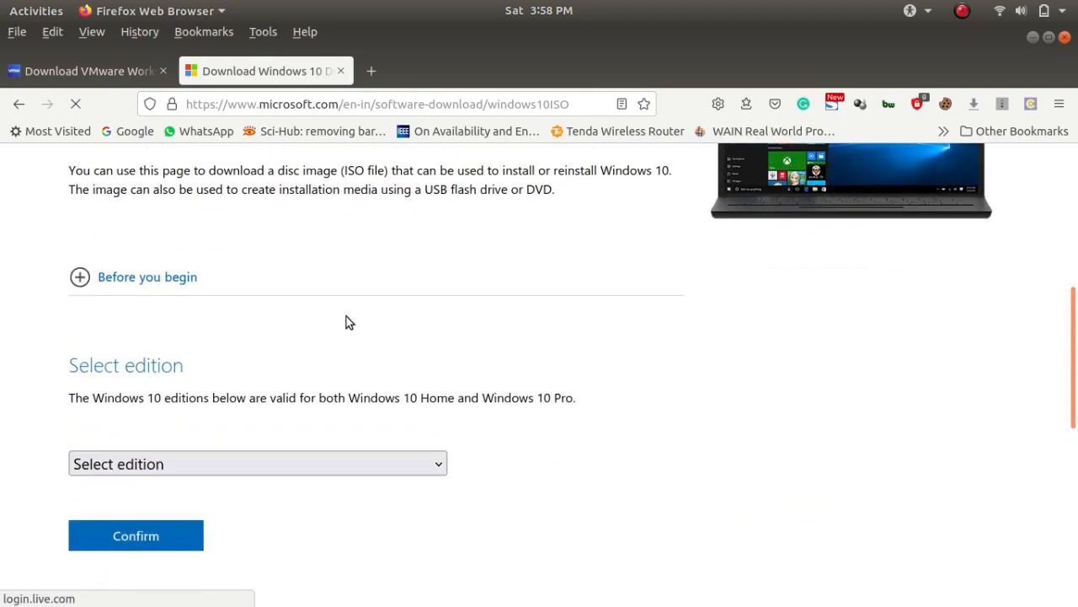
pyautogui.scroll(-2, 345, 320)
pyautogui.click(194, 369)
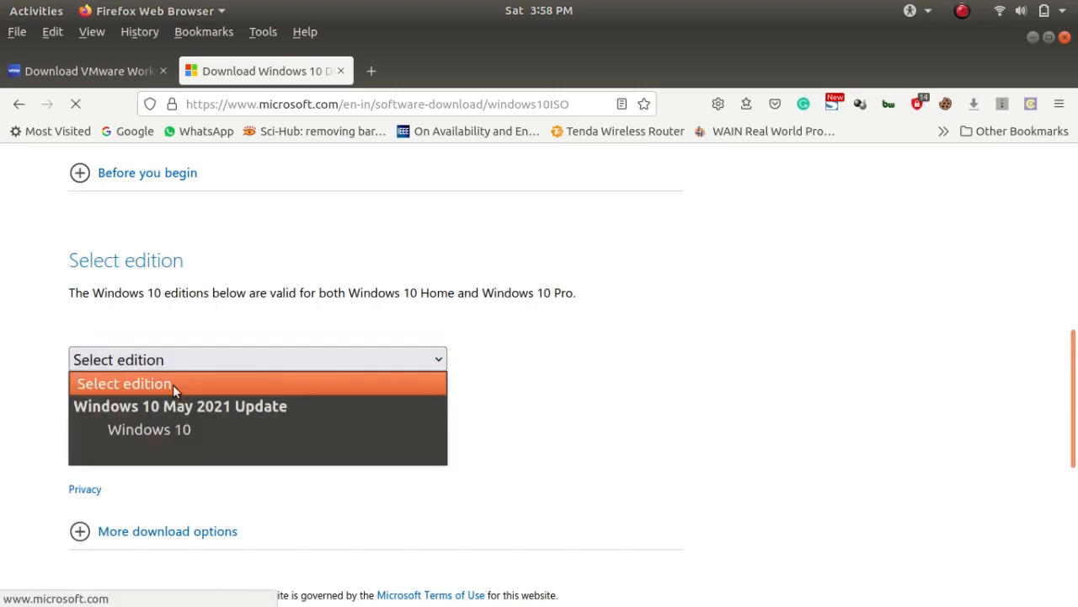
pyautogui.click(155, 432)
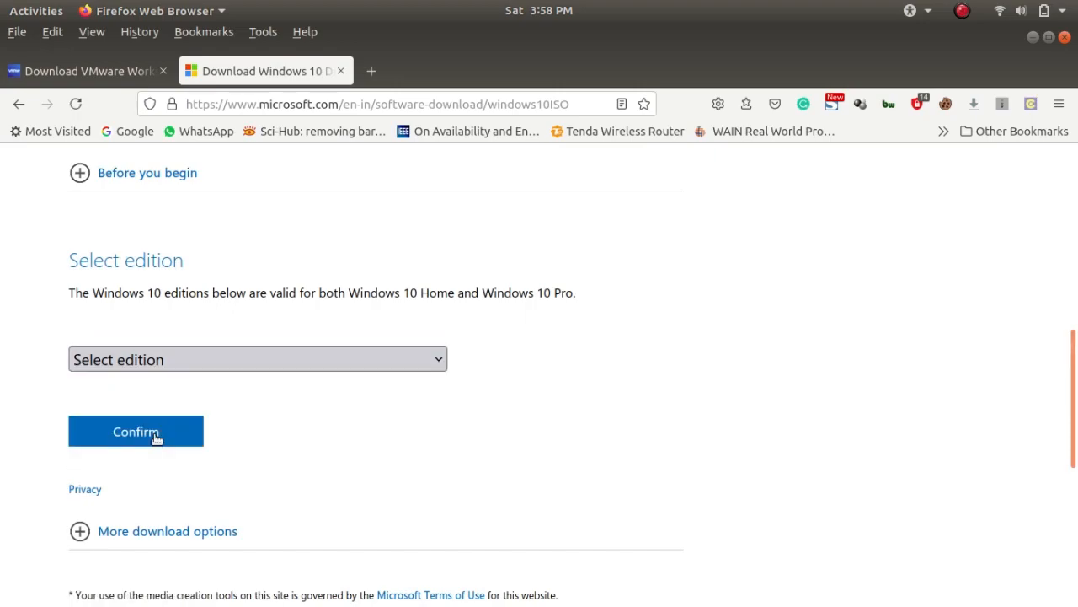
pyautogui.click(157, 428)
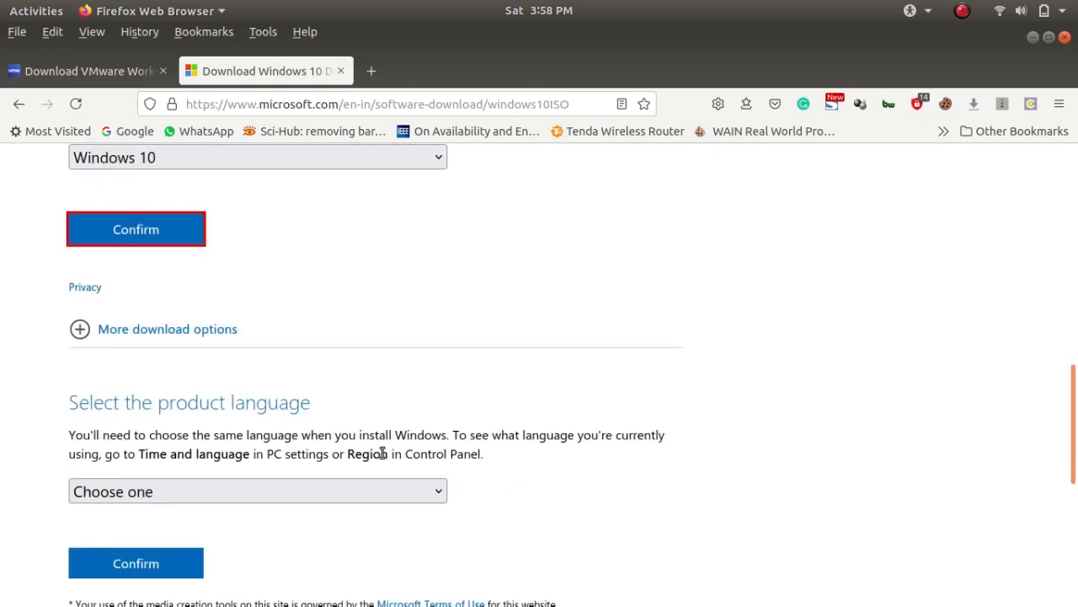
# Select English as the product language and confirm it
pyautogui.scroll(-4, 382, 453)
pyautogui.click(337, 263)
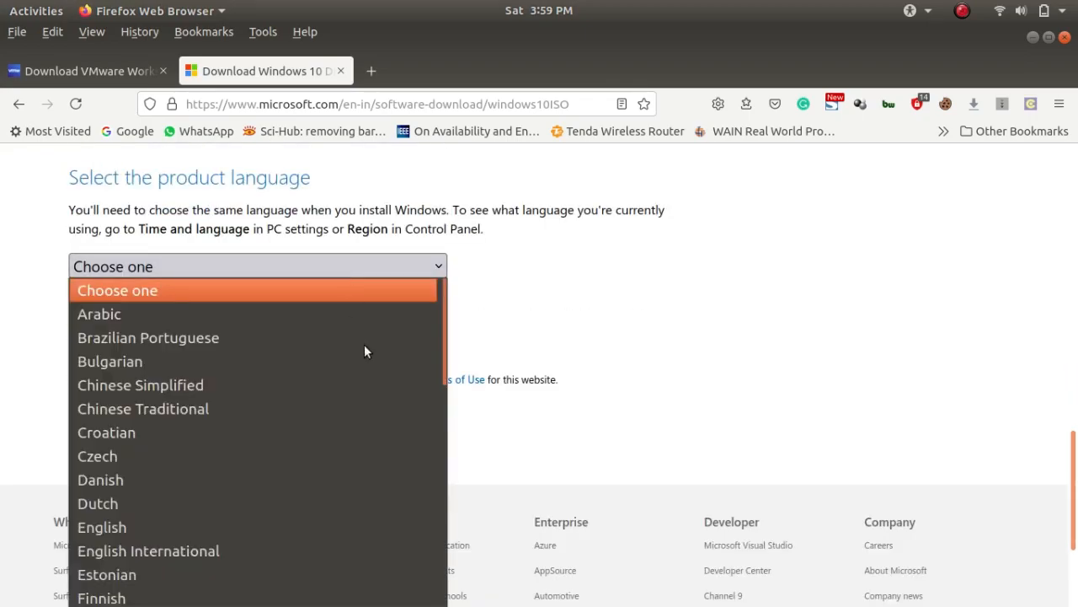
pyautogui.scroll(-2, 374, 413)
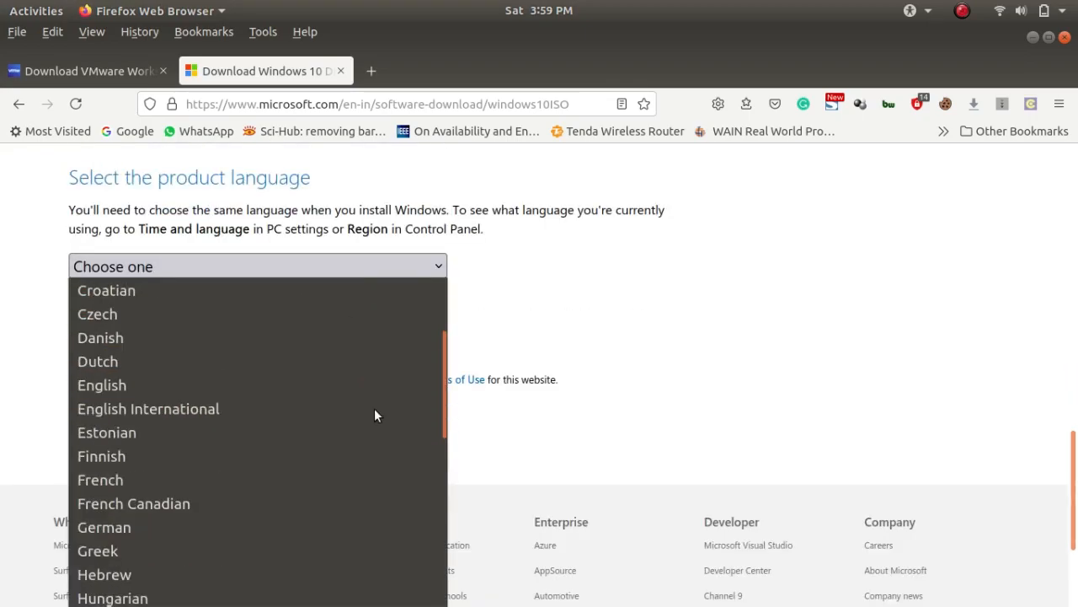
pyautogui.click(119, 387)
pyautogui.click(153, 346)
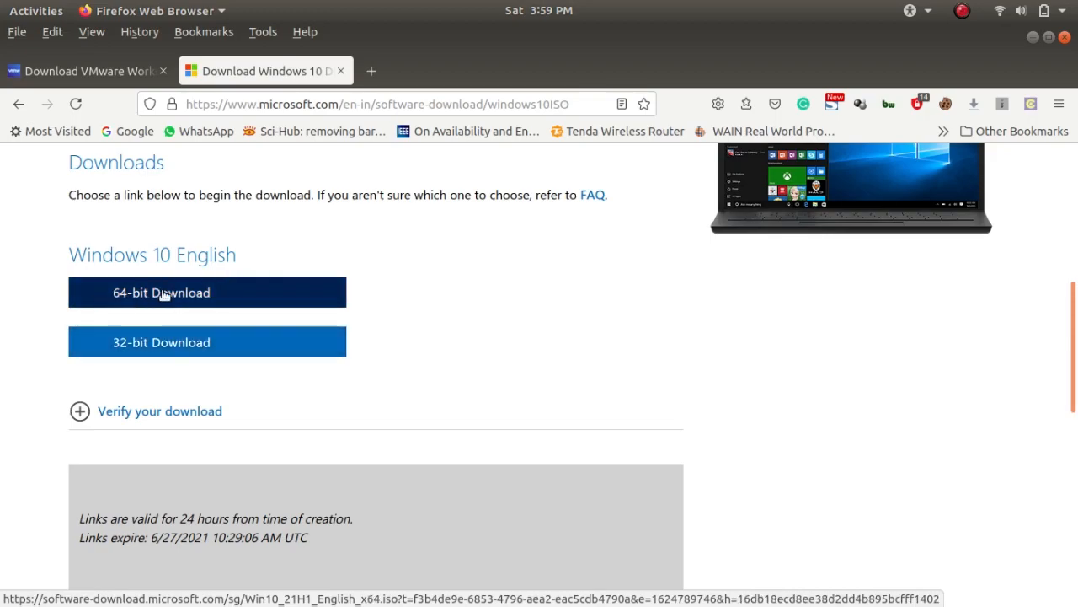
# Request the 64-bit Windows 10 English ISO download, cancel saving the file and close Firefox with all its tabs
pyautogui.click(202, 295)
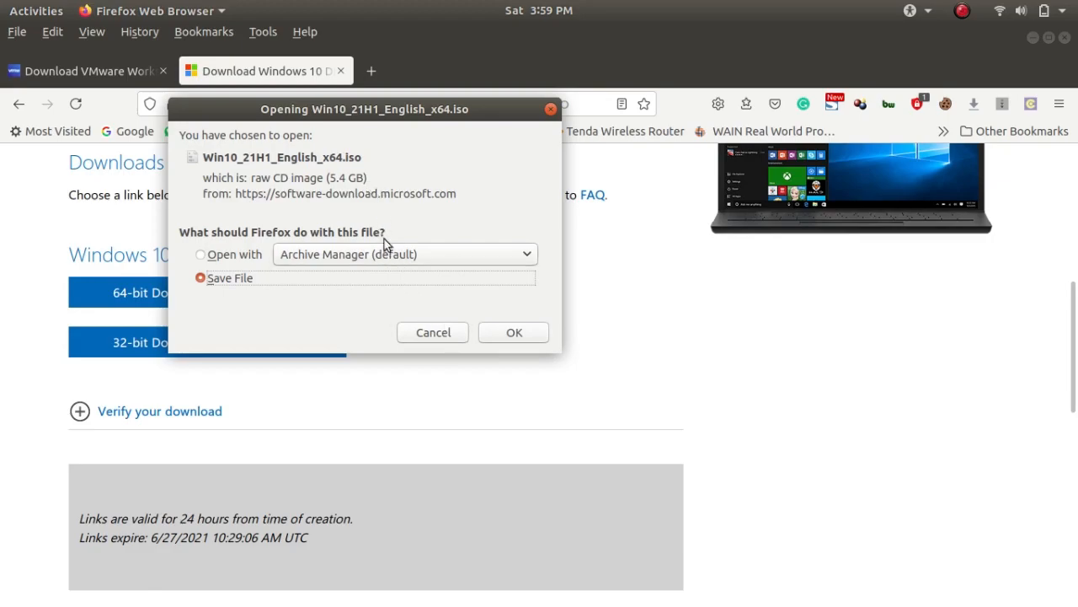
pyautogui.click(445, 330)
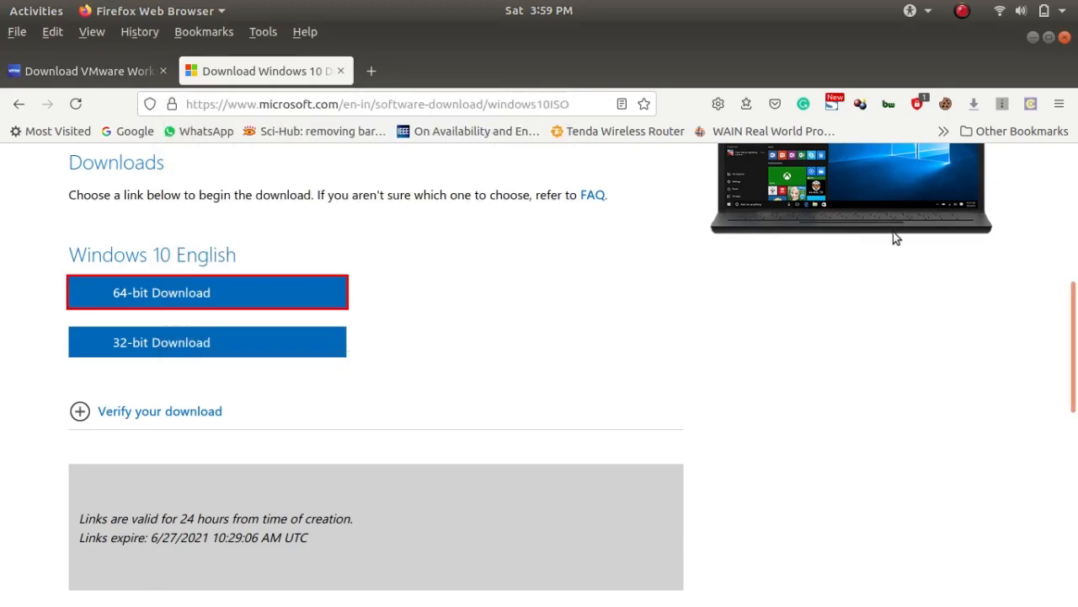
pyautogui.click(1064, 38)
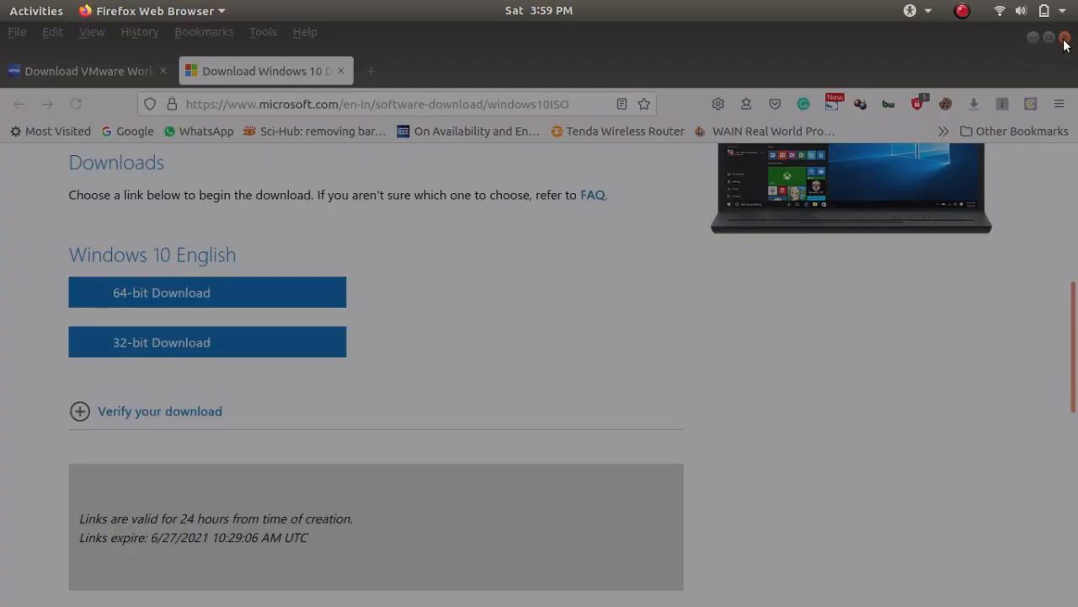
pyautogui.click(667, 243)
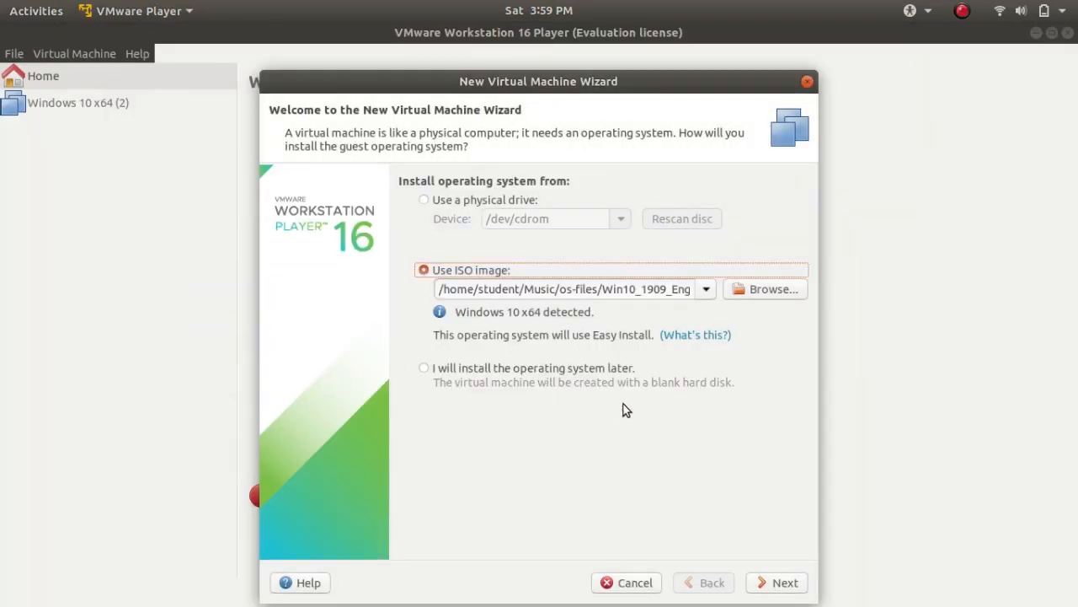
# Browse the os-files folder and load en_windows_7_ultimate_with_sp1_x64_dvd_u_677332.iso as the virtual machine's installation image
pyautogui.click(770, 289)
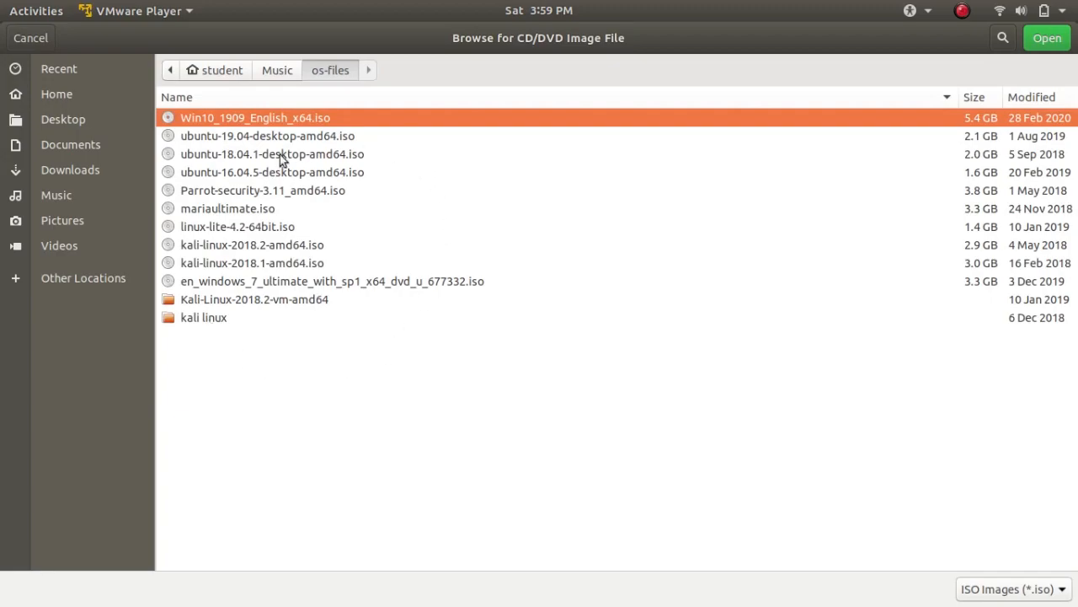
pyautogui.click(216, 142)
pyautogui.click(220, 148)
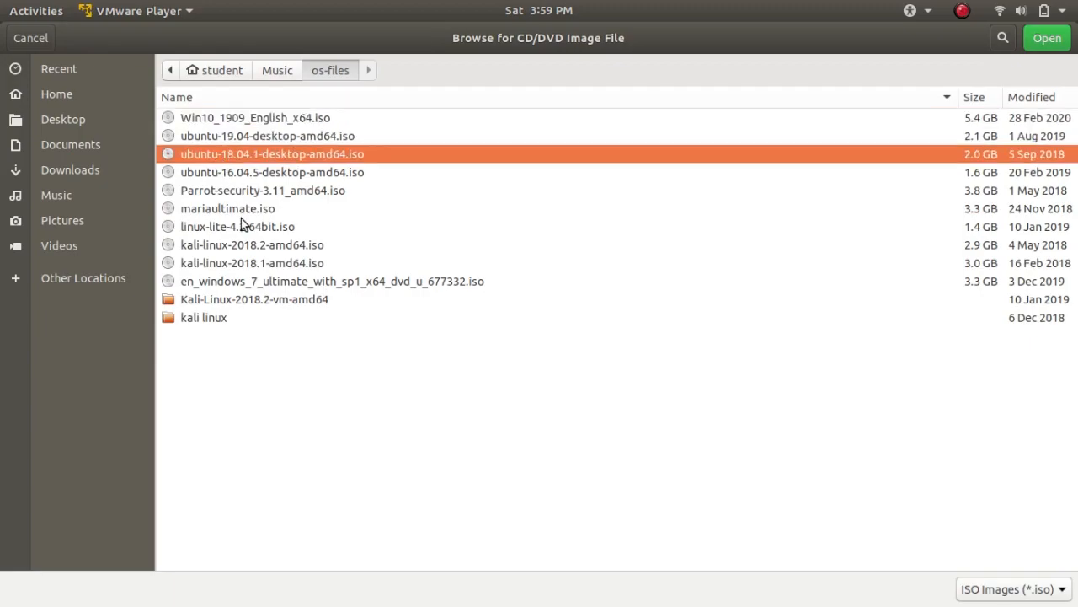
pyautogui.click(221, 279)
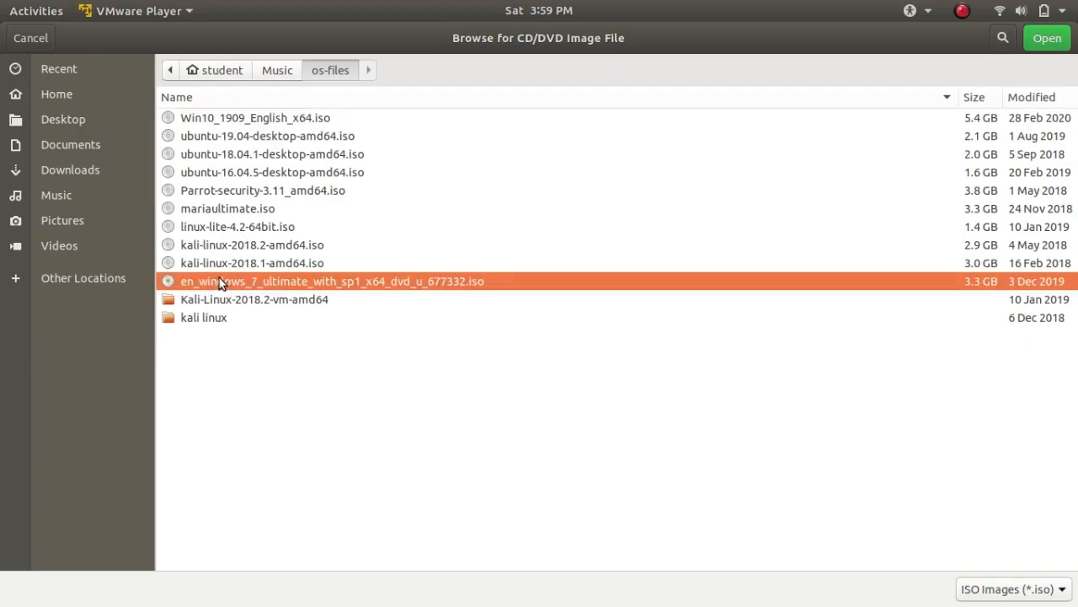
pyautogui.click(211, 122)
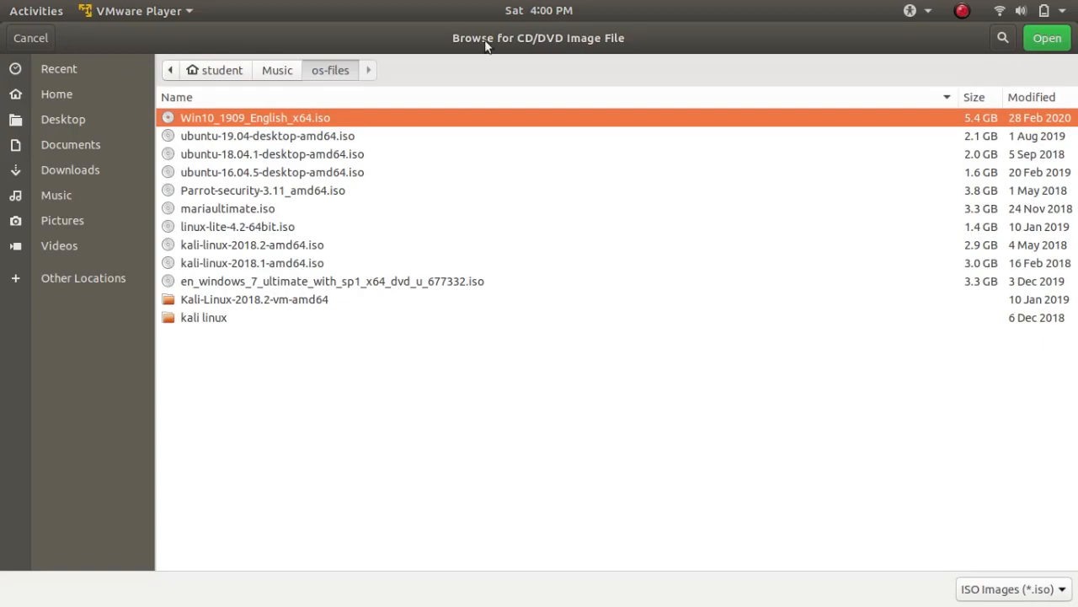
pyautogui.moveTo(481, 46); pyautogui.dragTo(476, 21)
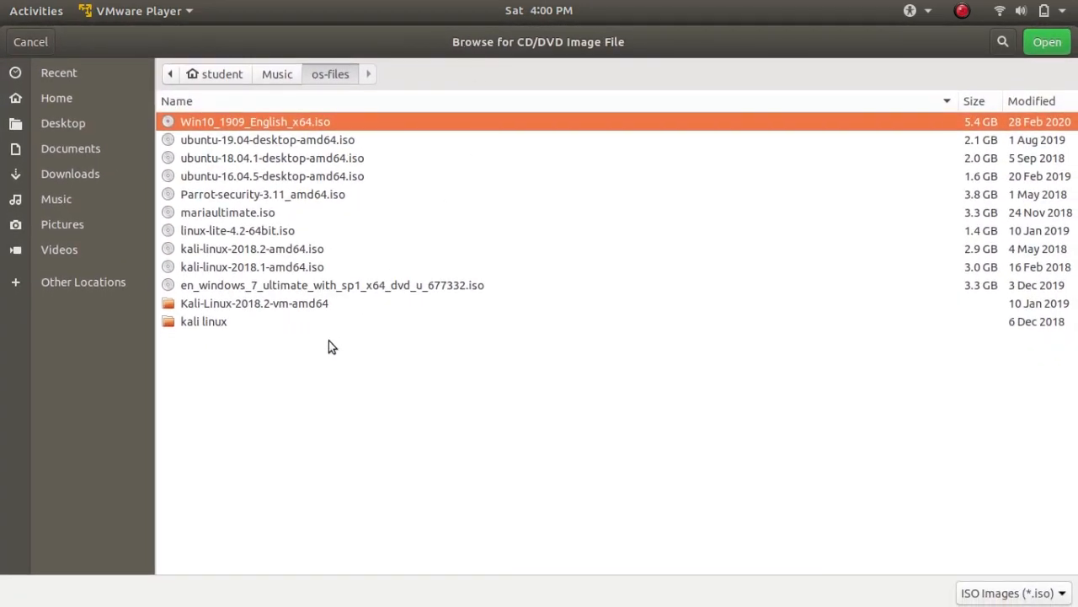
pyautogui.click(235, 286)
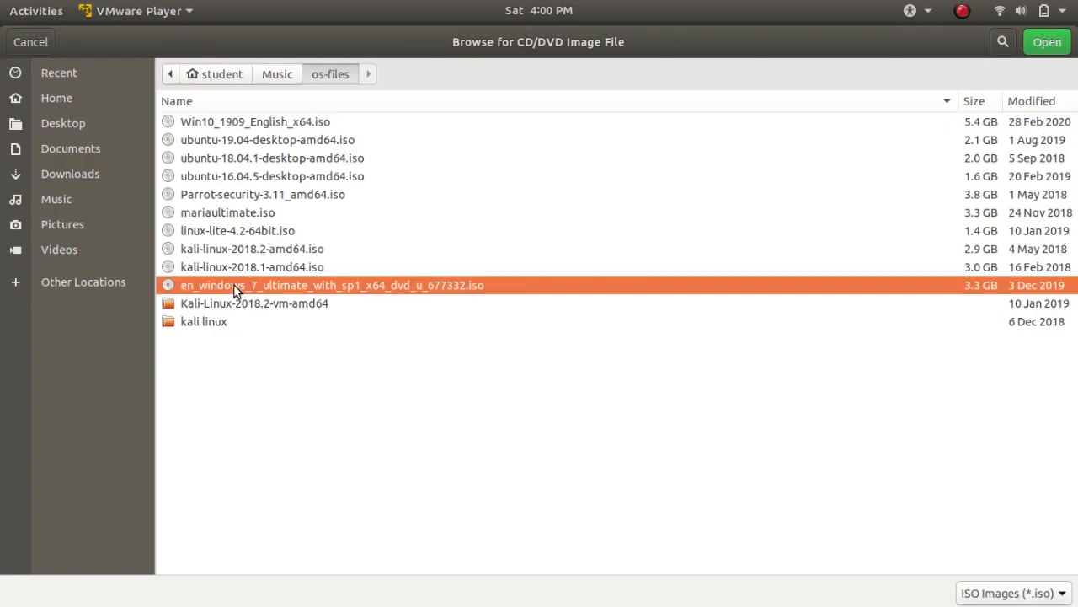
pyautogui.click(1047, 46)
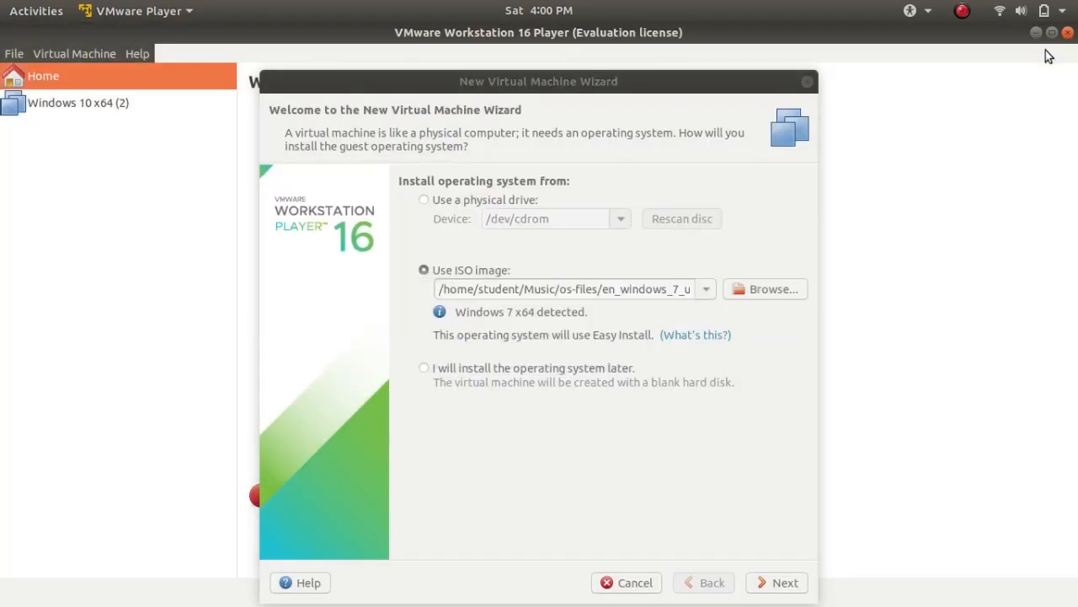
# Proceed through the Easy Install information with Windows 7 Home Basic and no product key, accepting manual activation
pyautogui.click(777, 581)
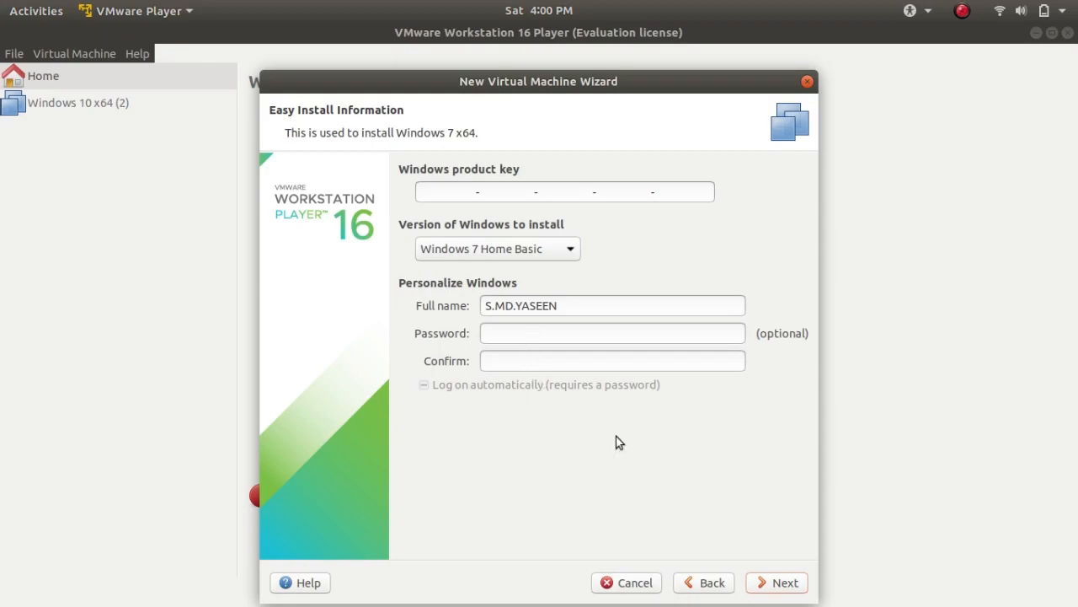
pyautogui.click(782, 583)
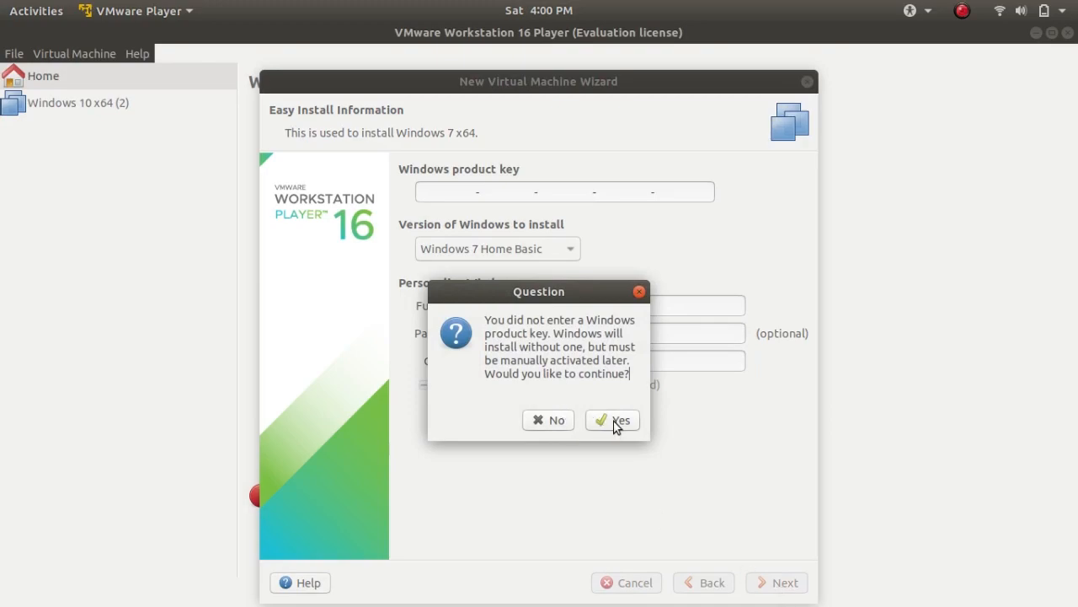
pyautogui.click(614, 426)
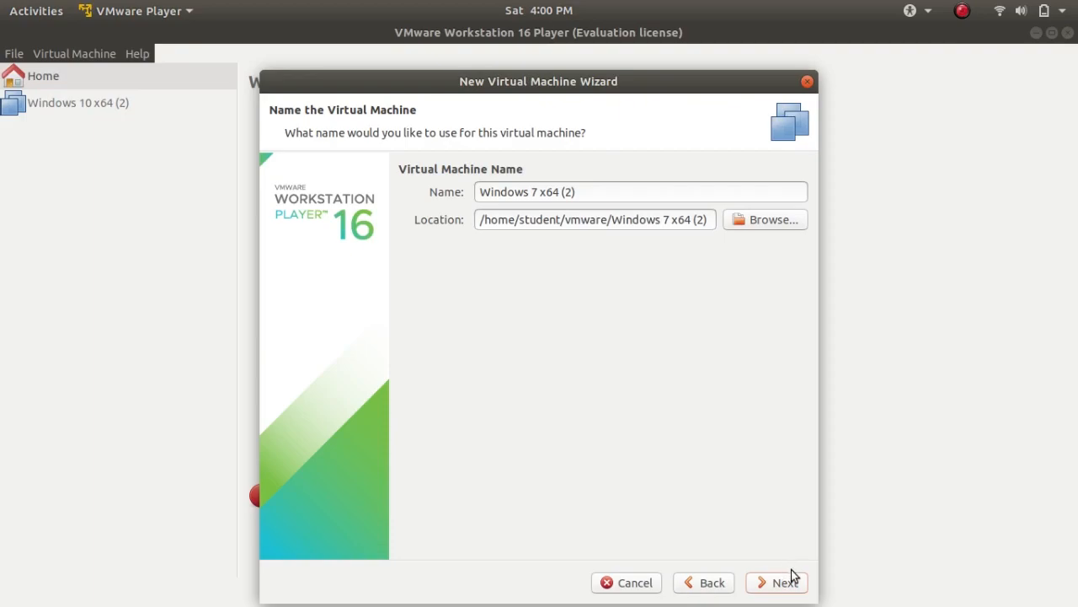
# Name the virtual machine Windows 7 and continue to the disk capacity settings
pyautogui.click(586, 192)
pyautogui.press('BackSpace')
pyautogui.press('BackSpace')
pyautogui.press('BackSpace')
pyautogui.press('BackSpace')
pyautogui.press('BackSpace')
pyautogui.press('BackSpace')
pyautogui.press('BackSpace')
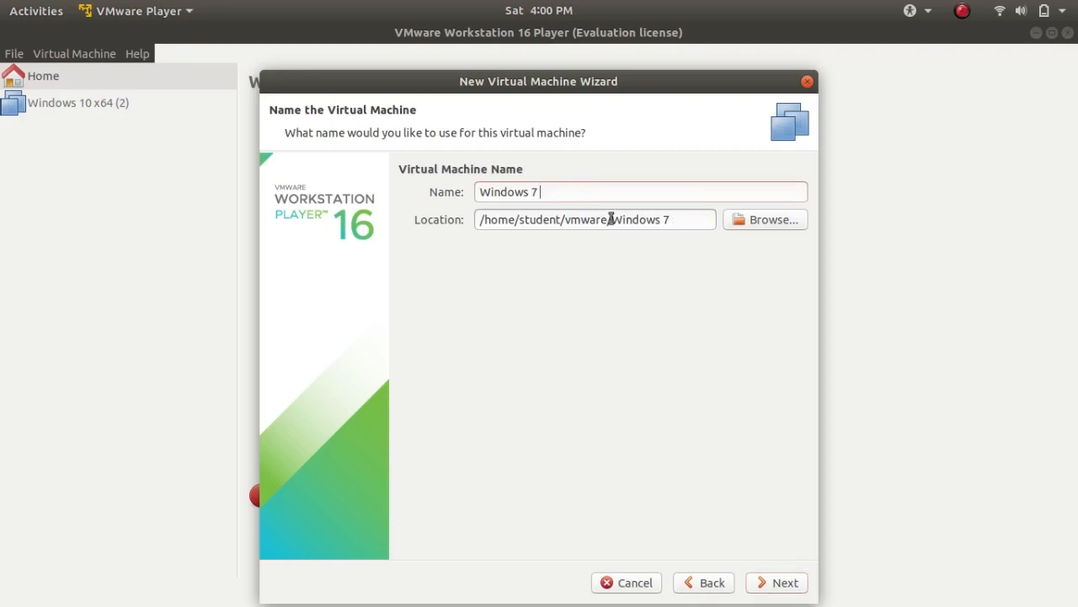
pyautogui.click(769, 592)
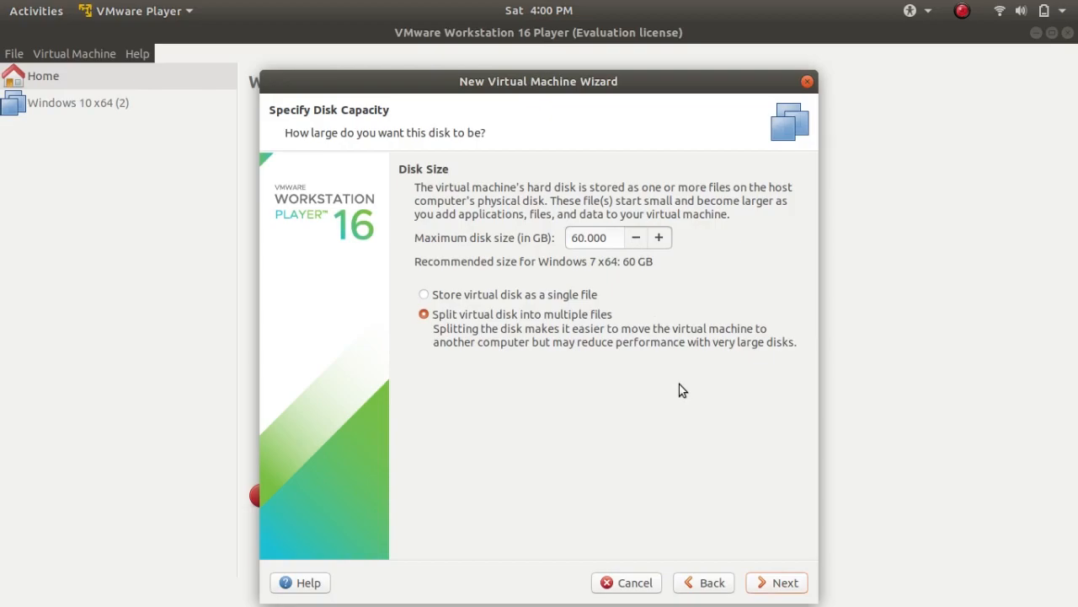
# Set the maximum disk size to 200 GB, stored as a single file, and continue to the creation summary
pyautogui.moveTo(661, 236); pyautogui.dragTo(661, 241)
pyautogui.click(573, 298)
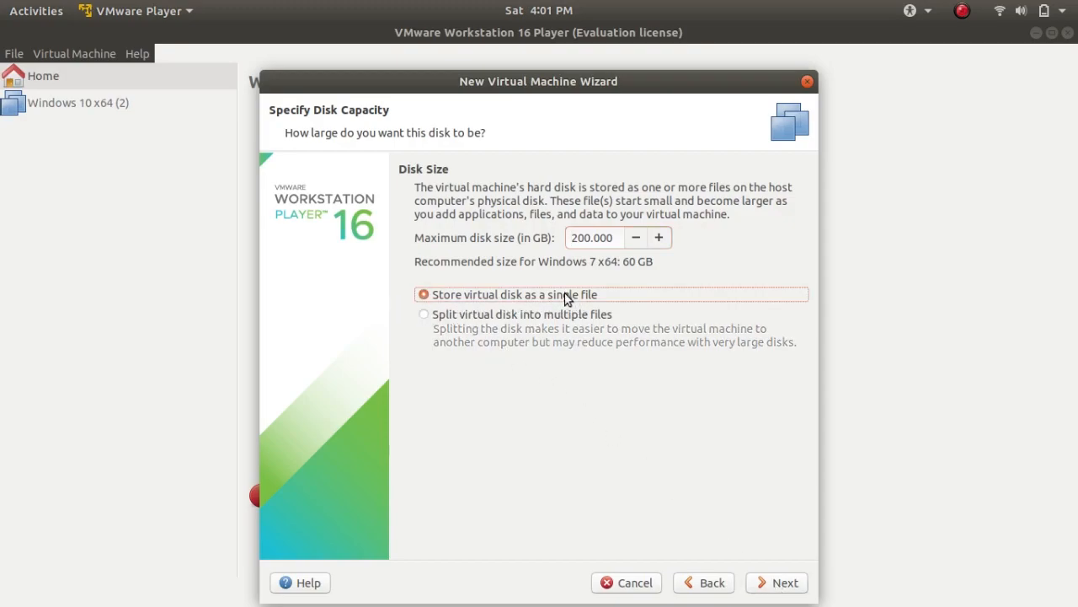
pyautogui.click(794, 583)
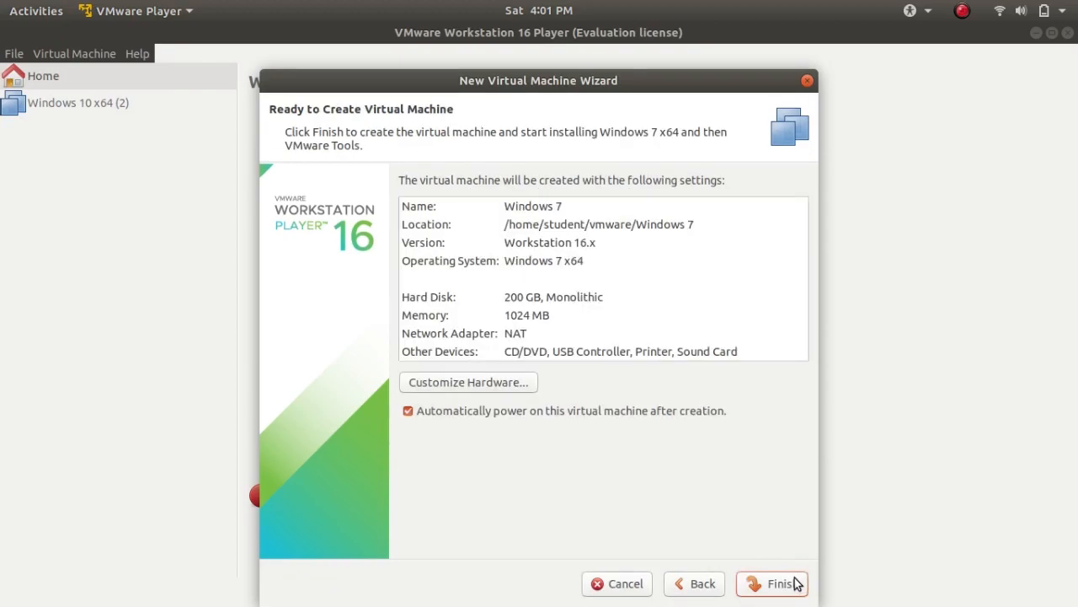
# Customize the hardware with 2048 MB of memory, then finish the wizard to create and power on the virtual machine
pyautogui.click(475, 390)
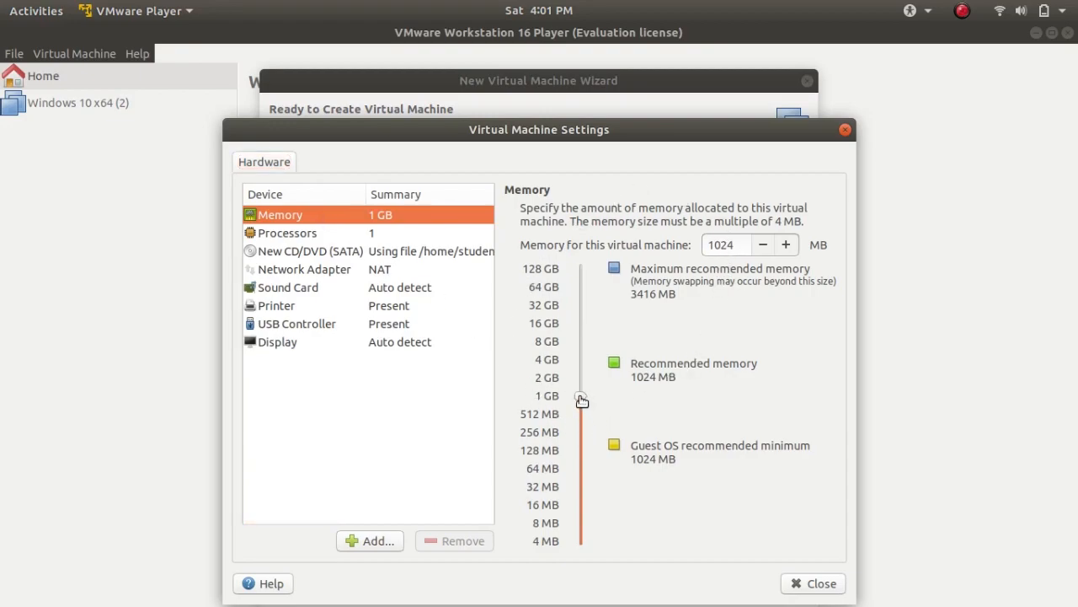
pyautogui.moveTo(581, 400); pyautogui.dragTo(581, 382)
pyautogui.click(328, 233)
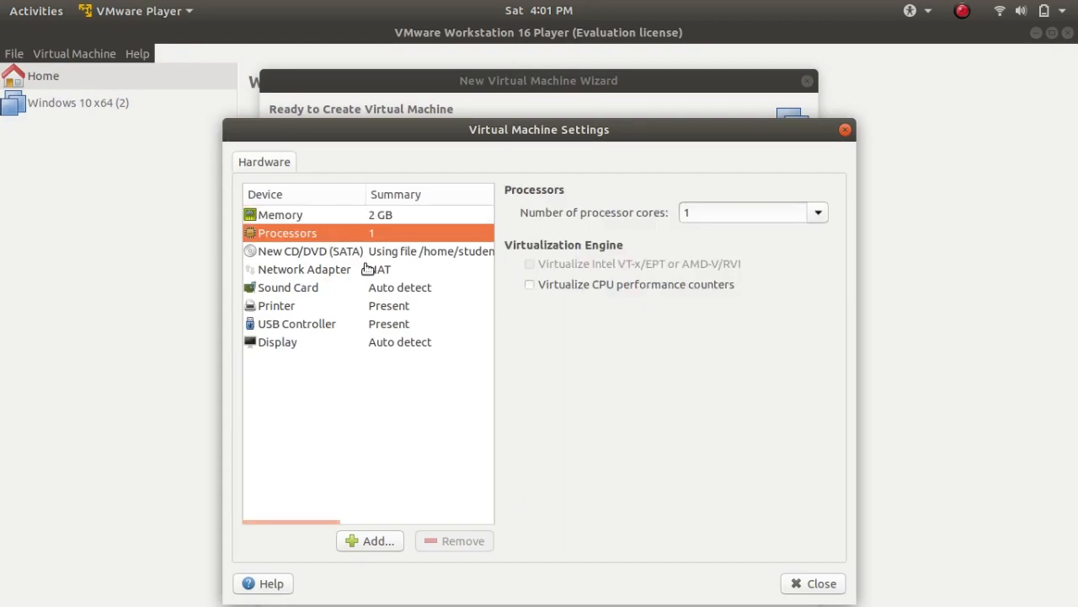
pyautogui.click(361, 252)
pyautogui.click(375, 305)
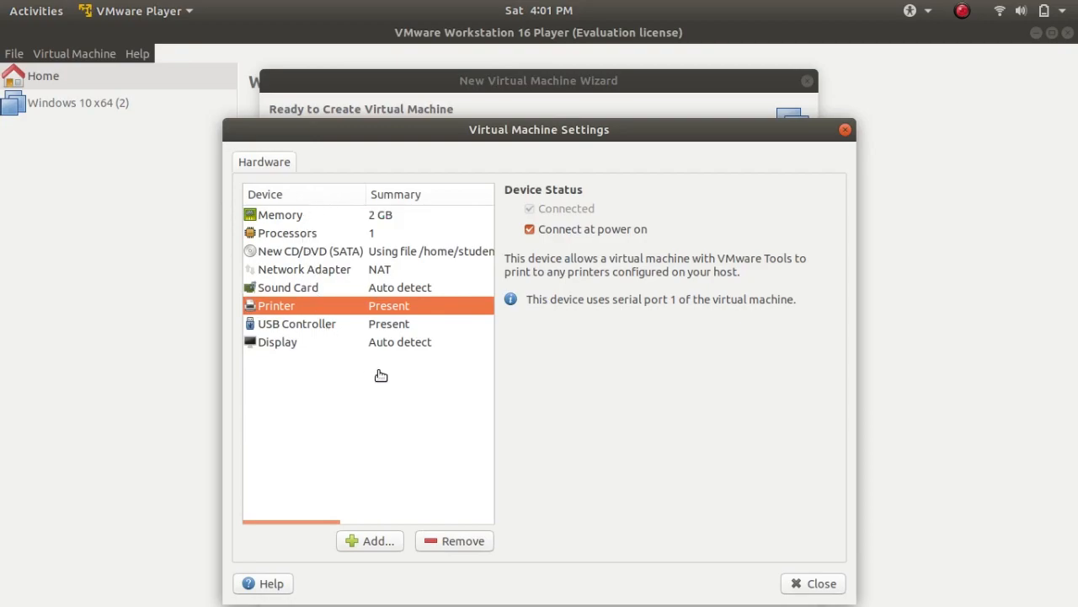
pyautogui.click(813, 583)
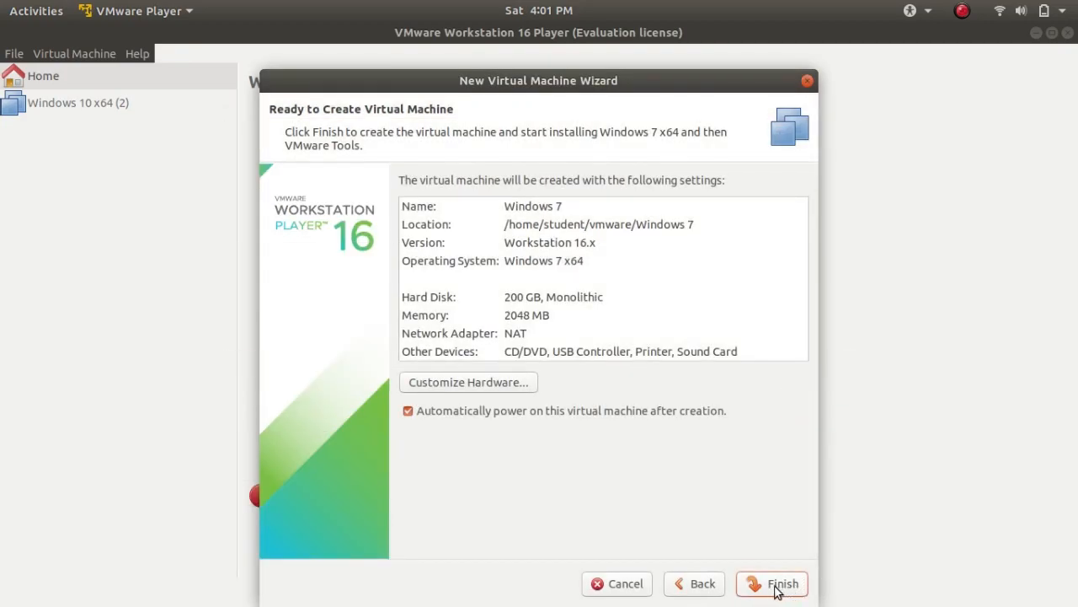
pyautogui.click(777, 591)
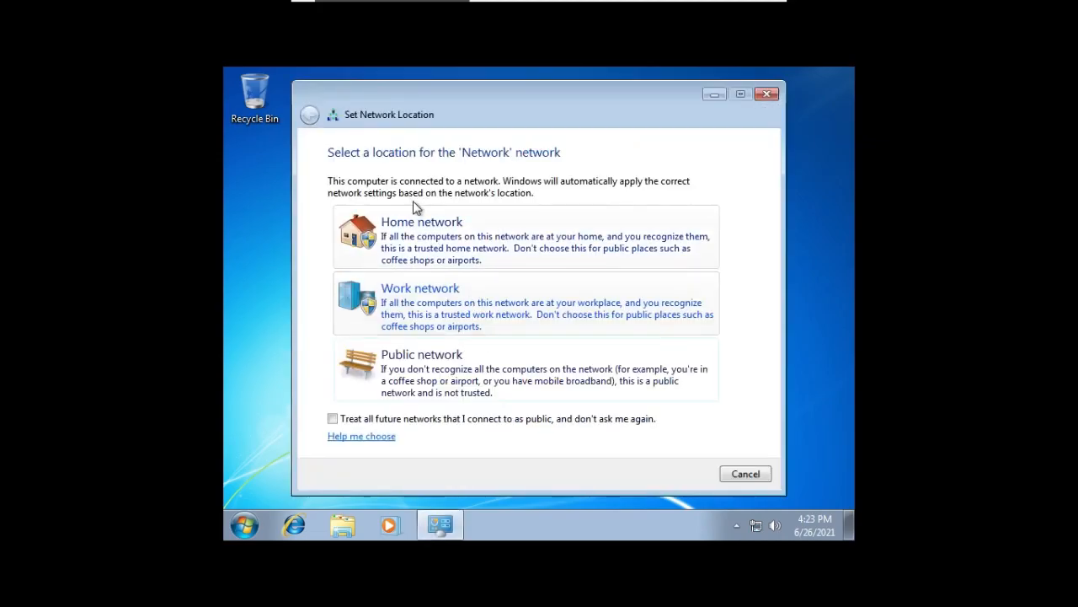
# Cancel the network location selection in the Windows 7 guest and exit full screen
pyautogui.click(749, 474)
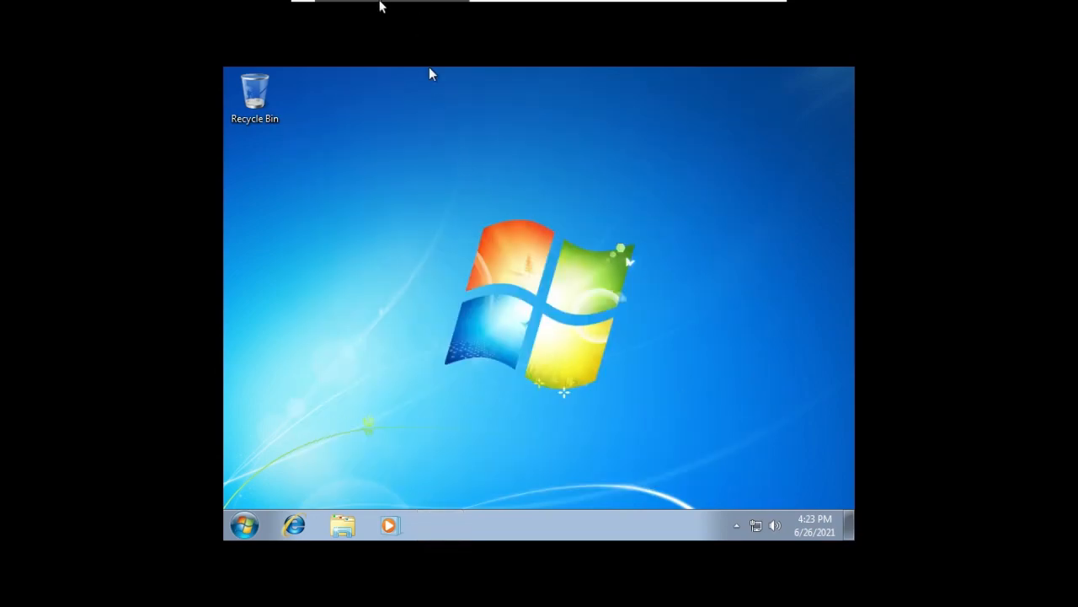
pyautogui.moveTo(383, 4)
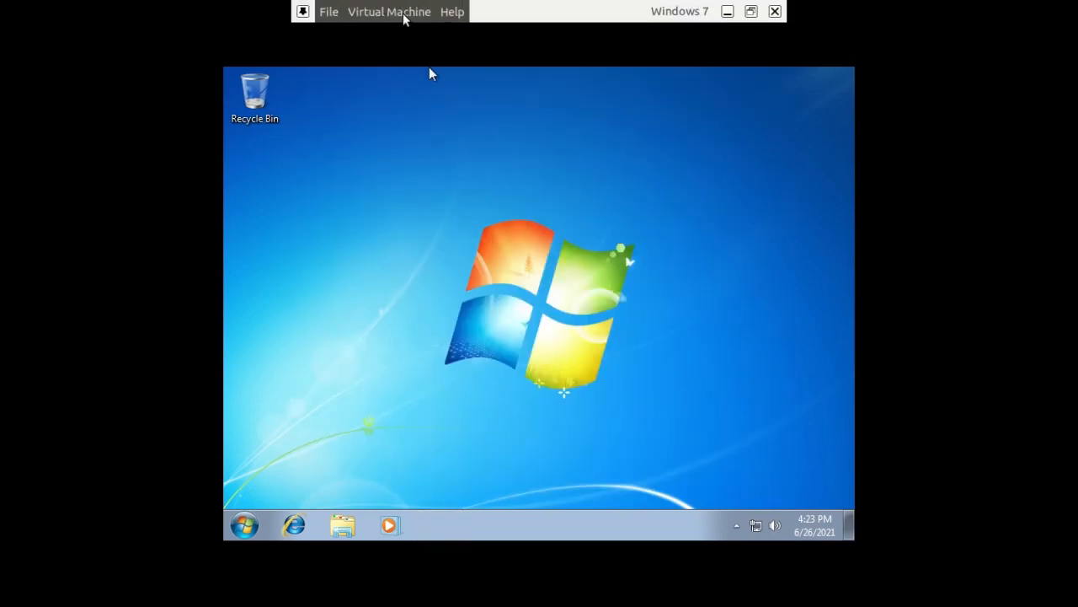
pyautogui.click(404, 19)
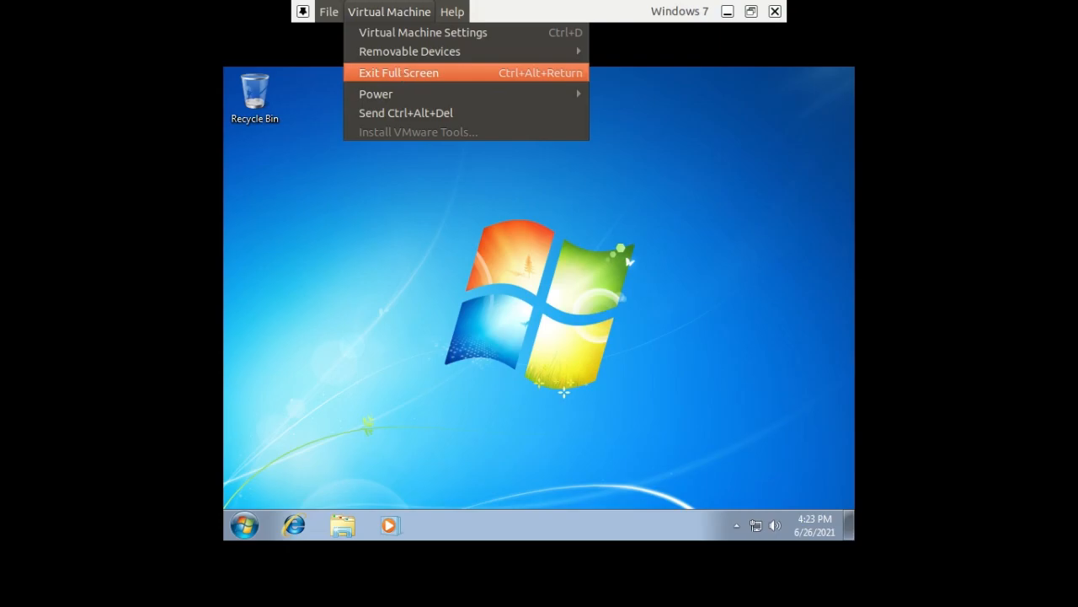
pyautogui.click(399, 74)
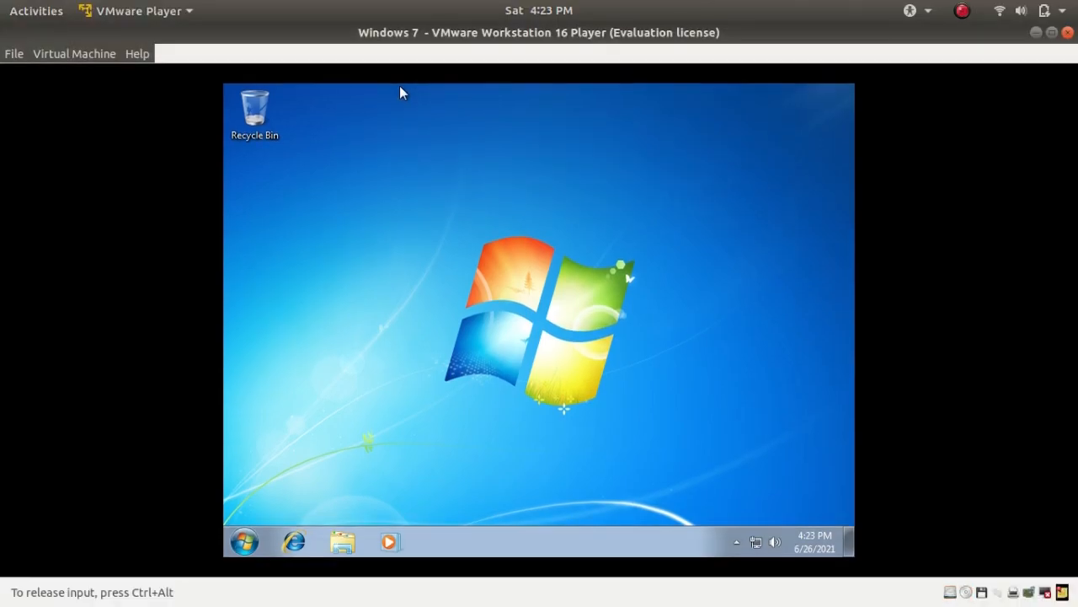
# Review the hardware in the virtual machine's settings and close them without saving
pyautogui.click(73, 56)
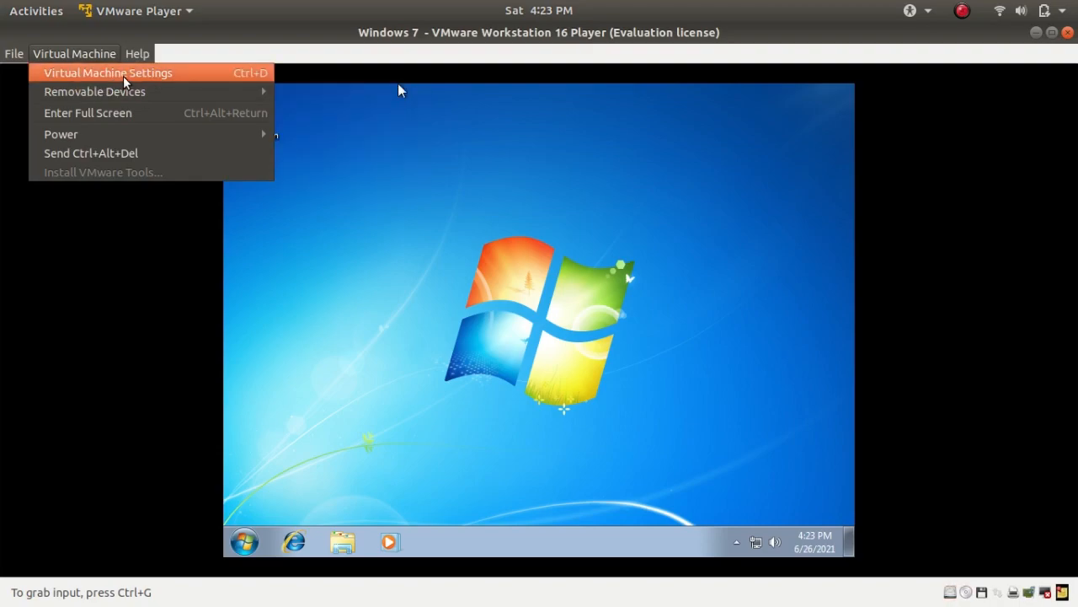
pyautogui.click(235, 82)
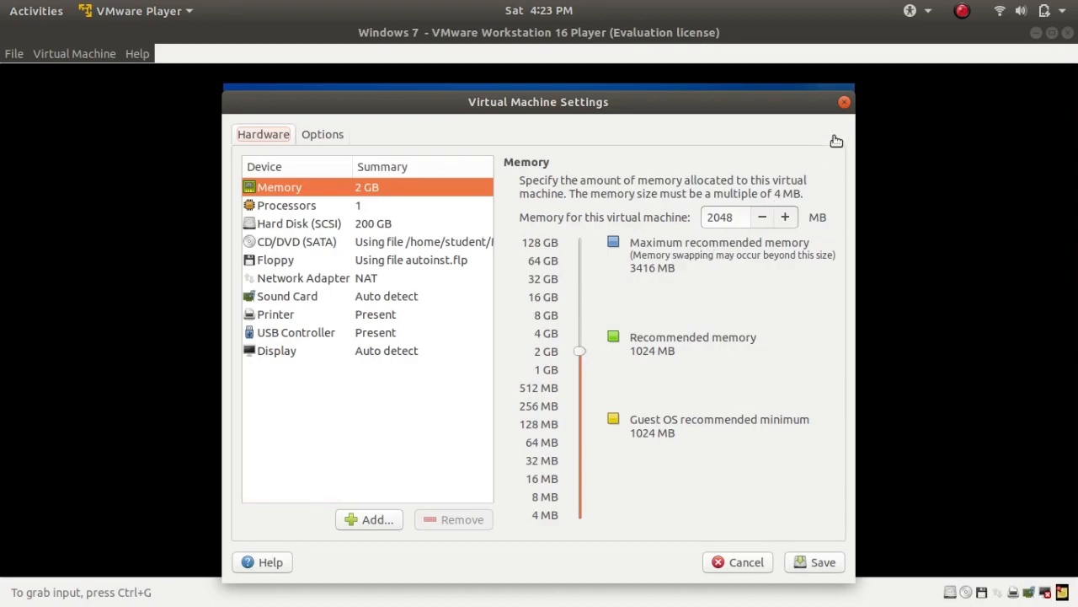
pyautogui.click(845, 105)
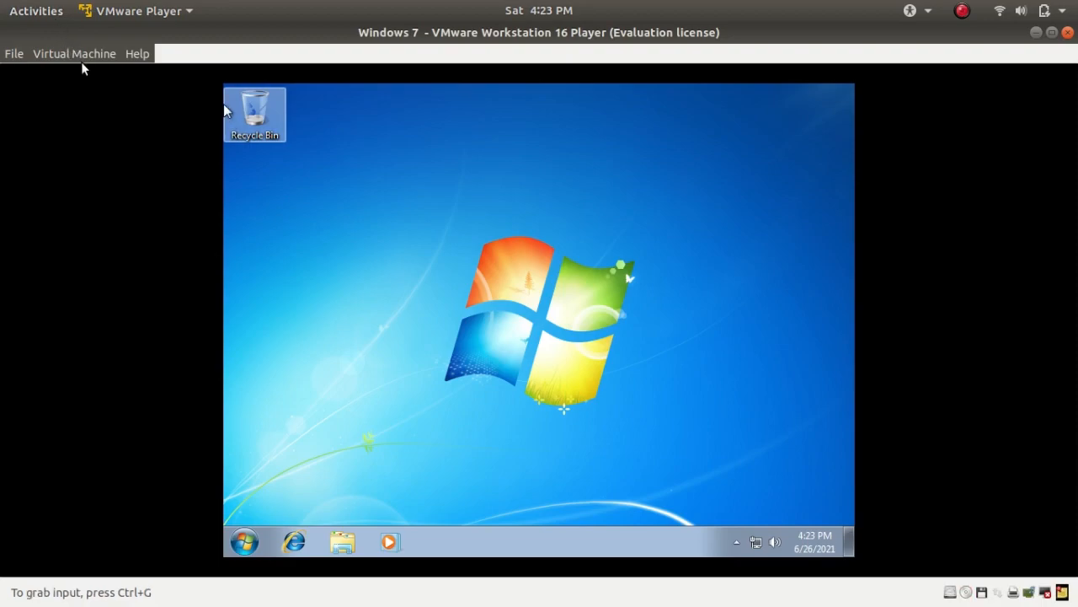
# Return the virtual machine to full screen and look over the Windows 7 Start menu before closing it
pyautogui.hotkey('ctrl', 'alt', 'Return')
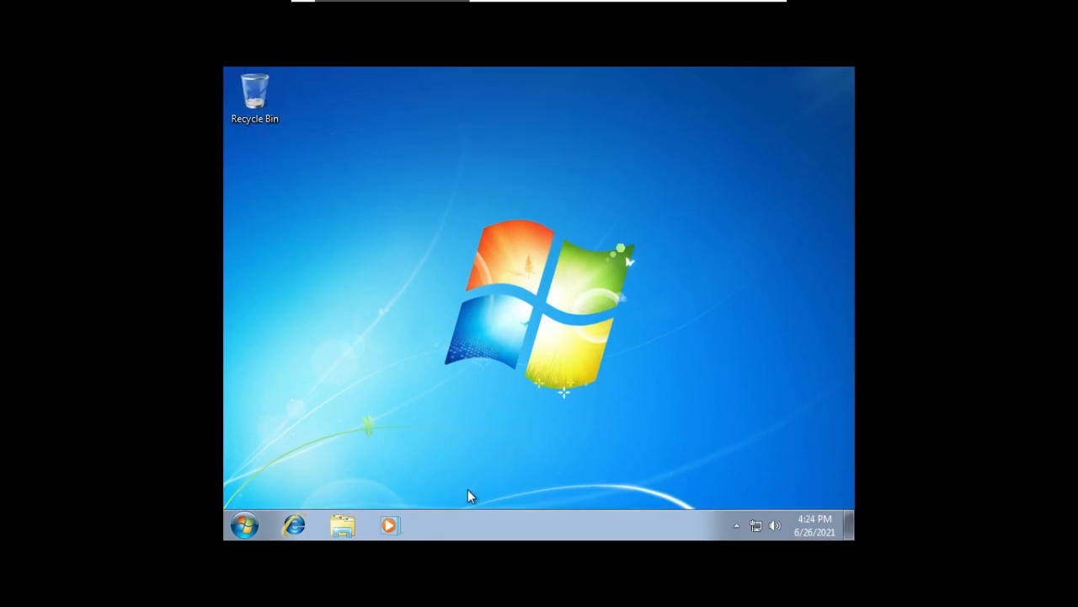
pyautogui.click(242, 526)
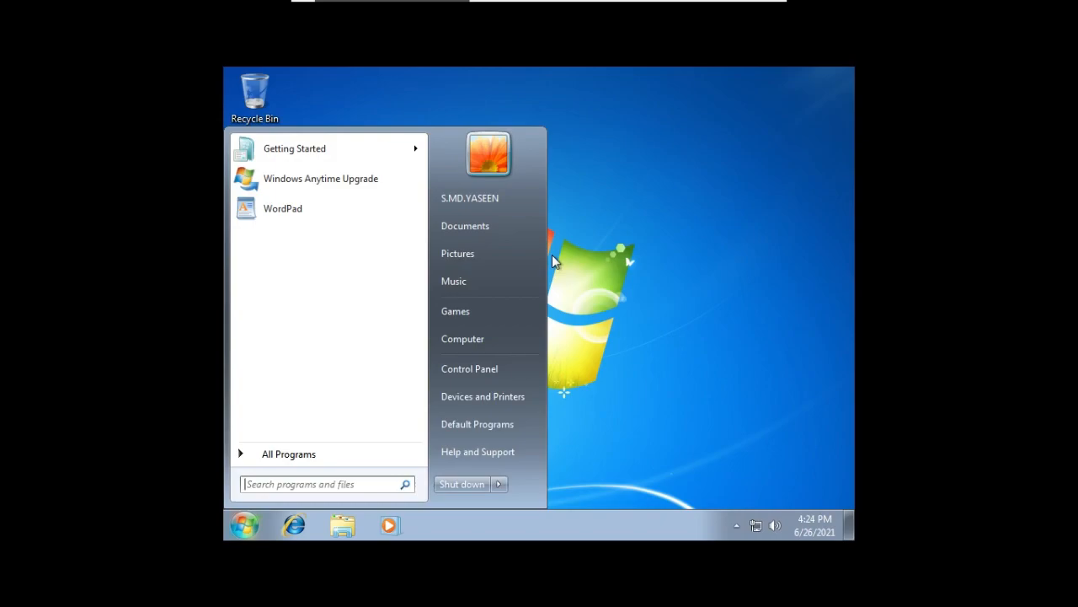
pyautogui.click(610, 262)
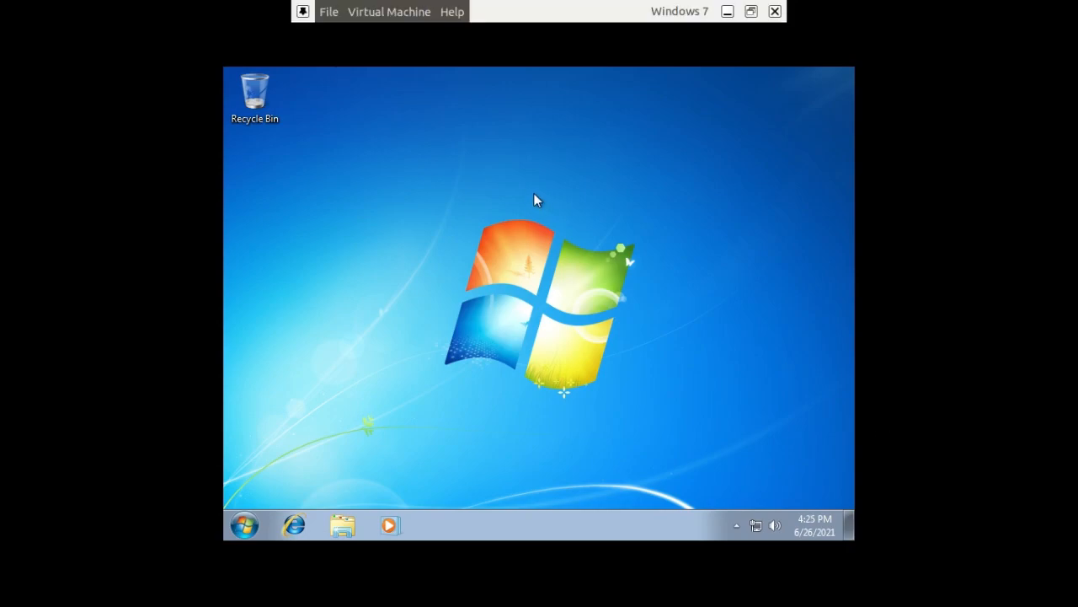
# Create a text document named new on the guest's desktop and open it in Notepad
pyautogui.rightClick(452, 264)
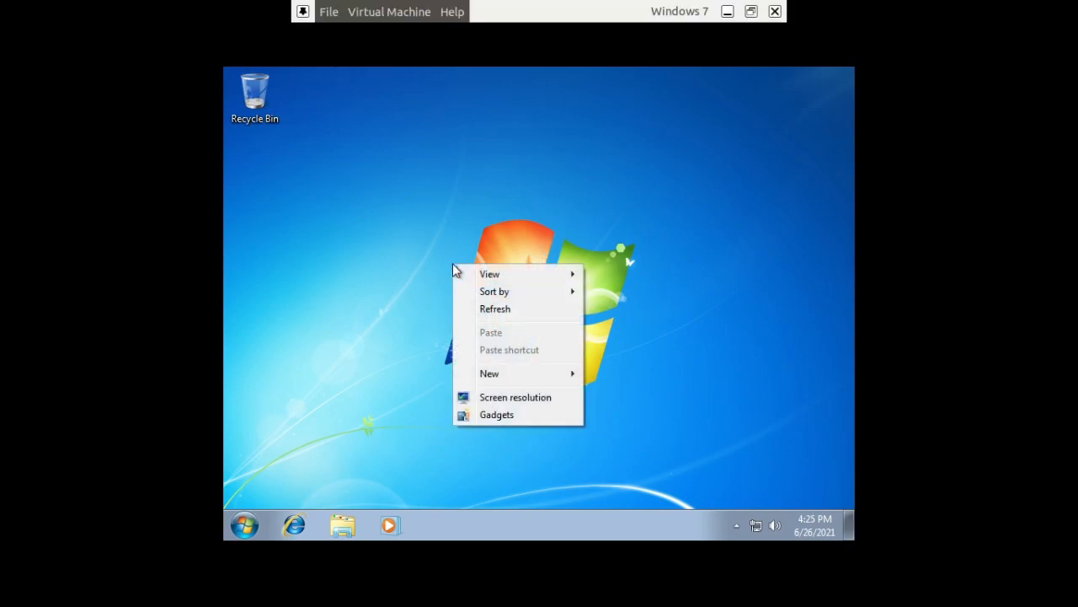
pyautogui.moveTo(551, 379)
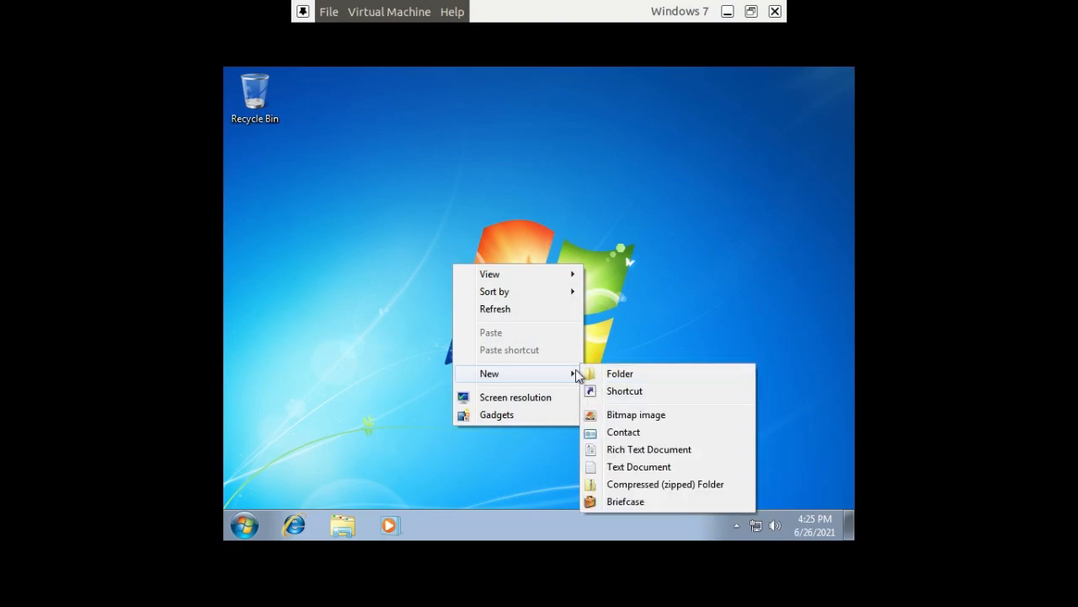
pyautogui.click(633, 468)
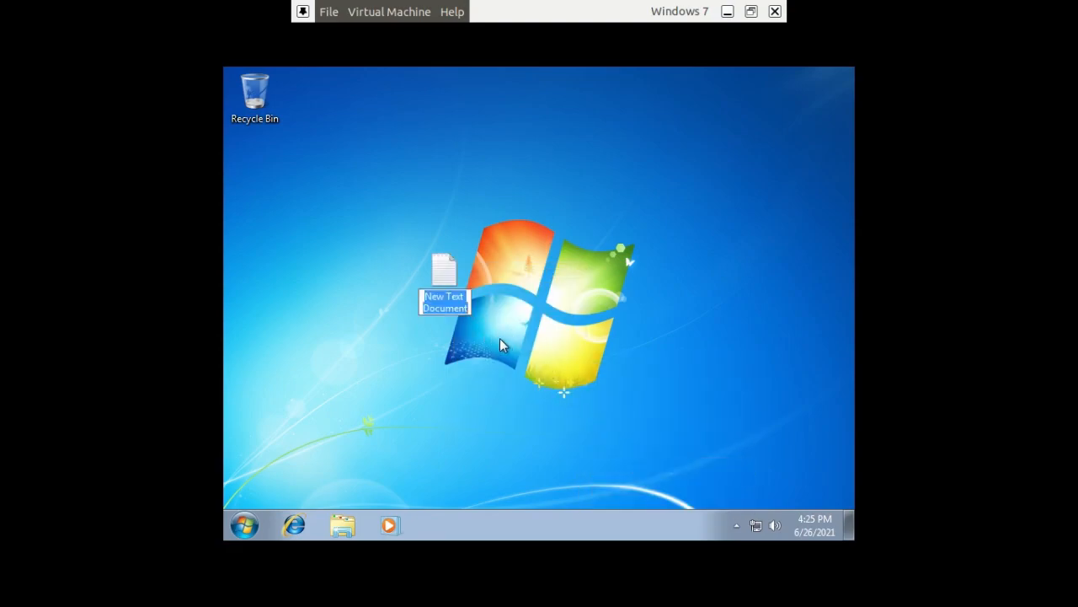
pyautogui.write('new')
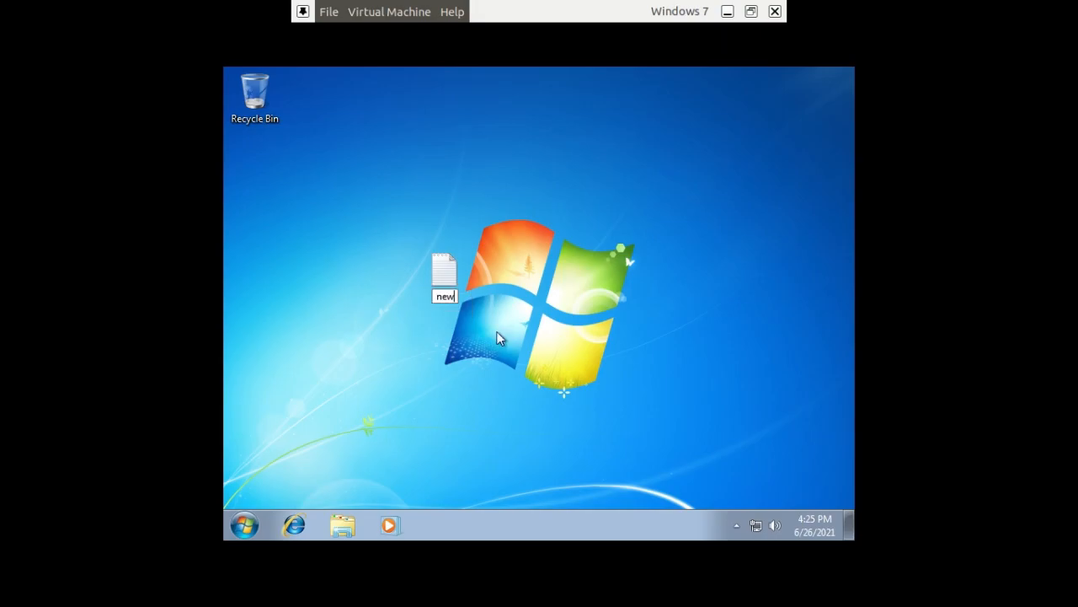
pyautogui.press('Return')
pyautogui.press('Return')
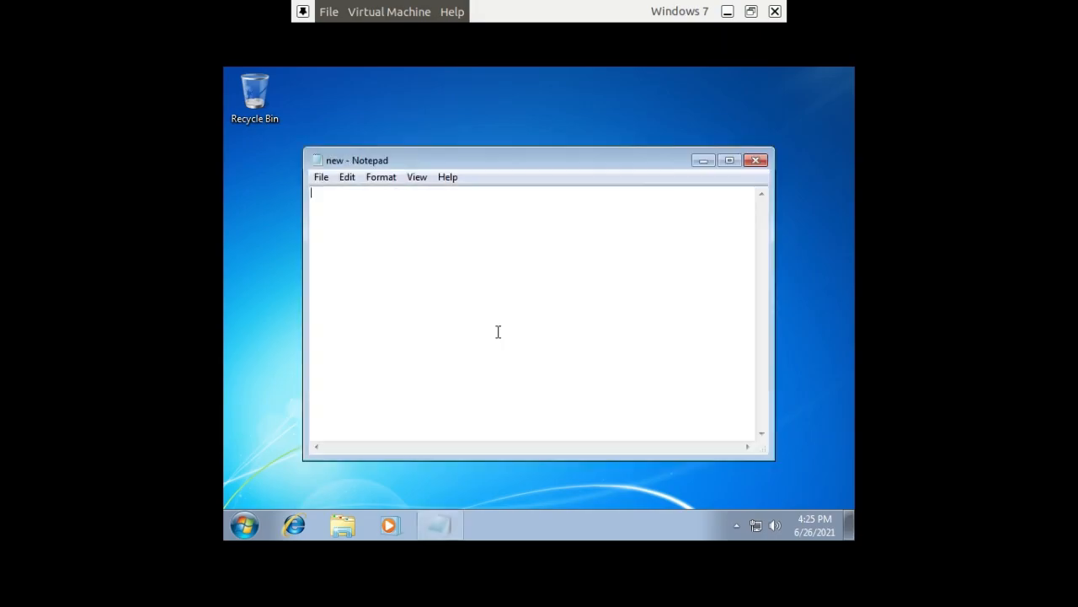
# Fill the document with the sample text sdfghjkluyftdrsdxcbvnmjuyfktudfv, save it and close Notepad
pyautogui.write('sdfghjkluyftdrsdxcbvnmjuyfktudfv')
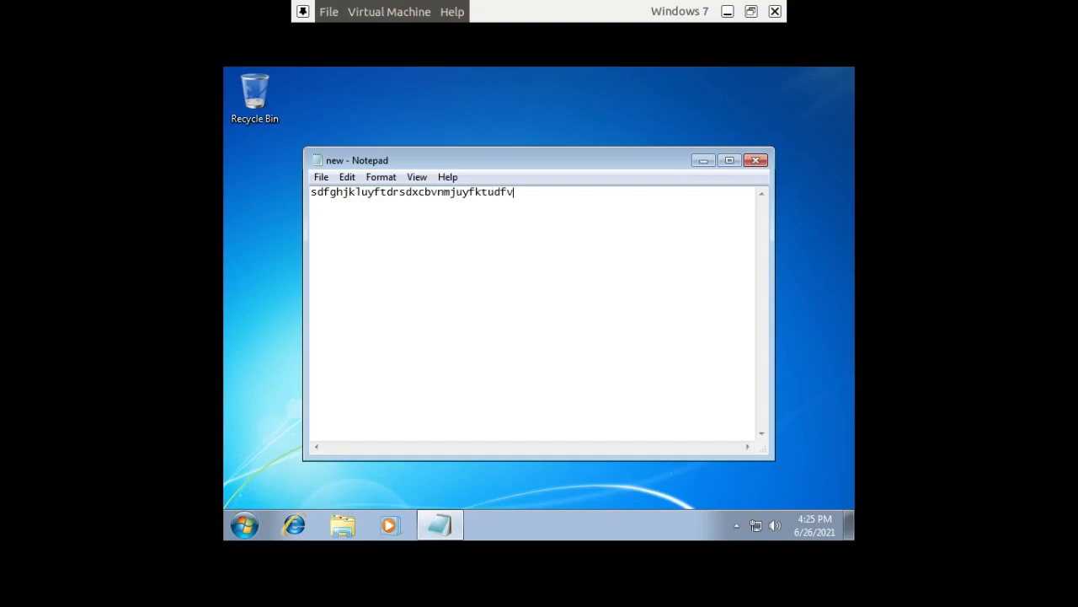
pyautogui.click(322, 177)
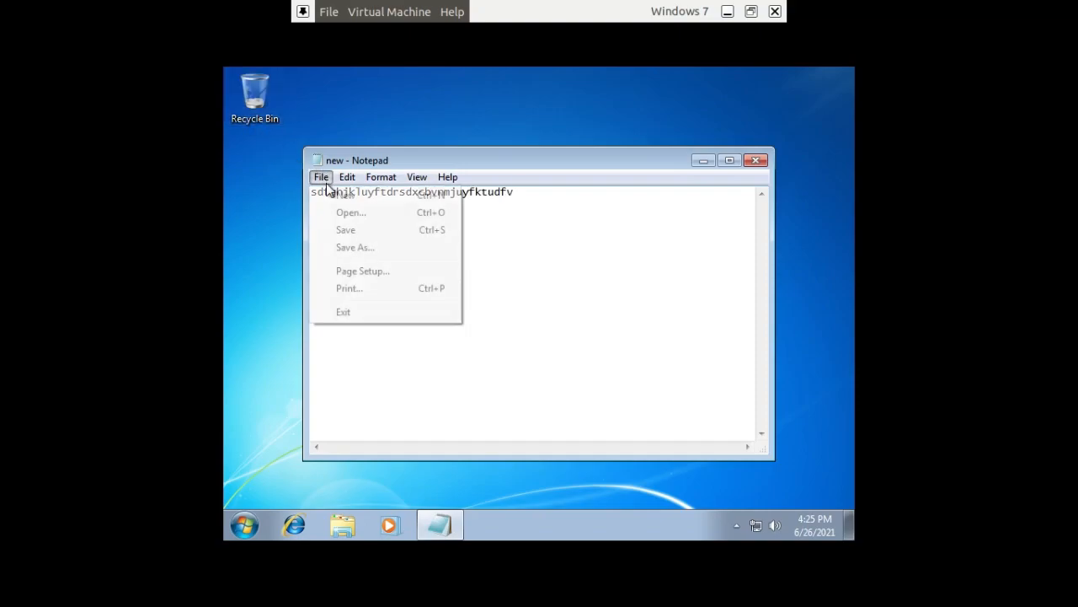
pyautogui.click(351, 230)
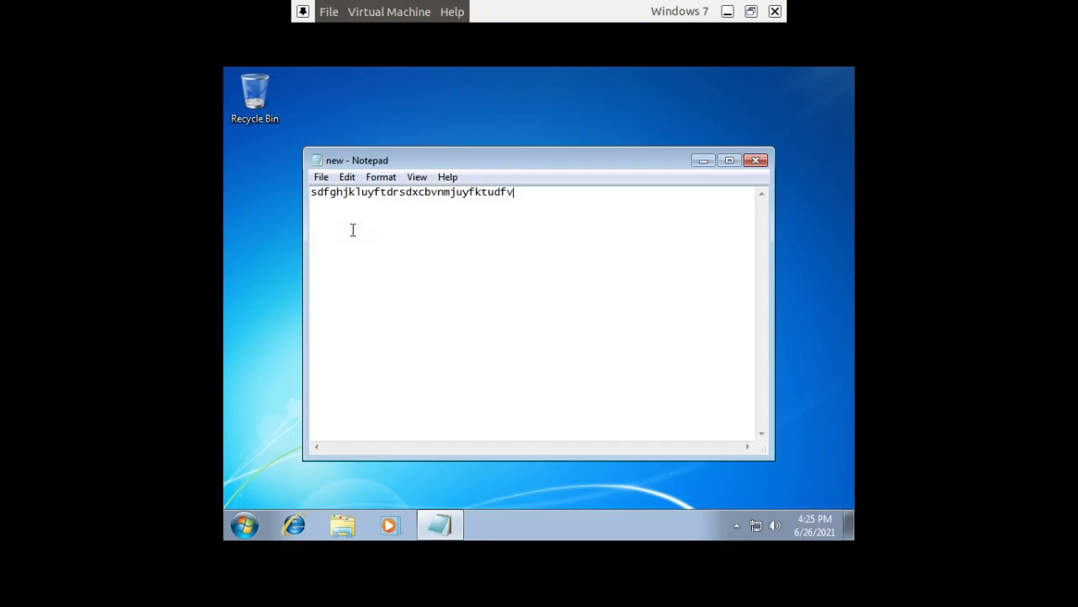
pyautogui.click(756, 160)
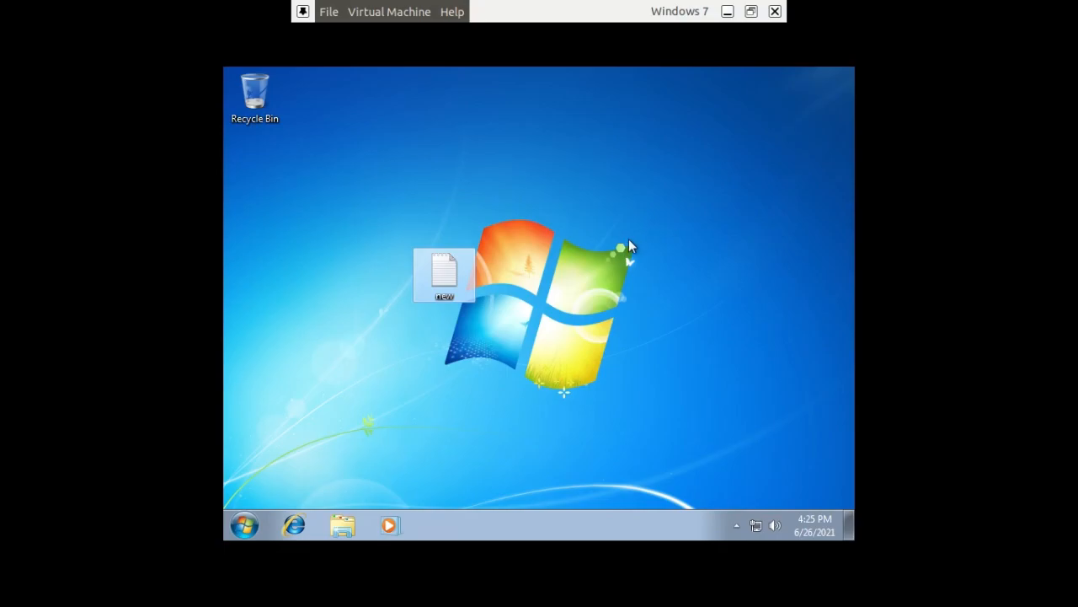
# Move the new text file below the Recycle Bin on the desktop and deselect it
pyautogui.moveTo(335, 238); pyautogui.dragTo(256, 177)
pyautogui.click(468, 186)
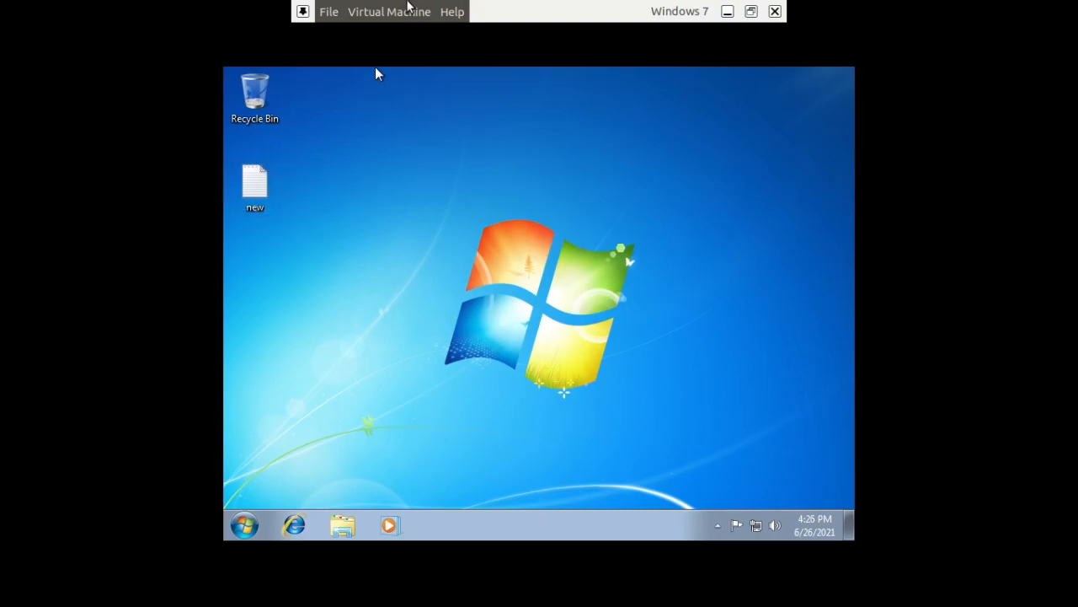
pyautogui.click(416, 14)
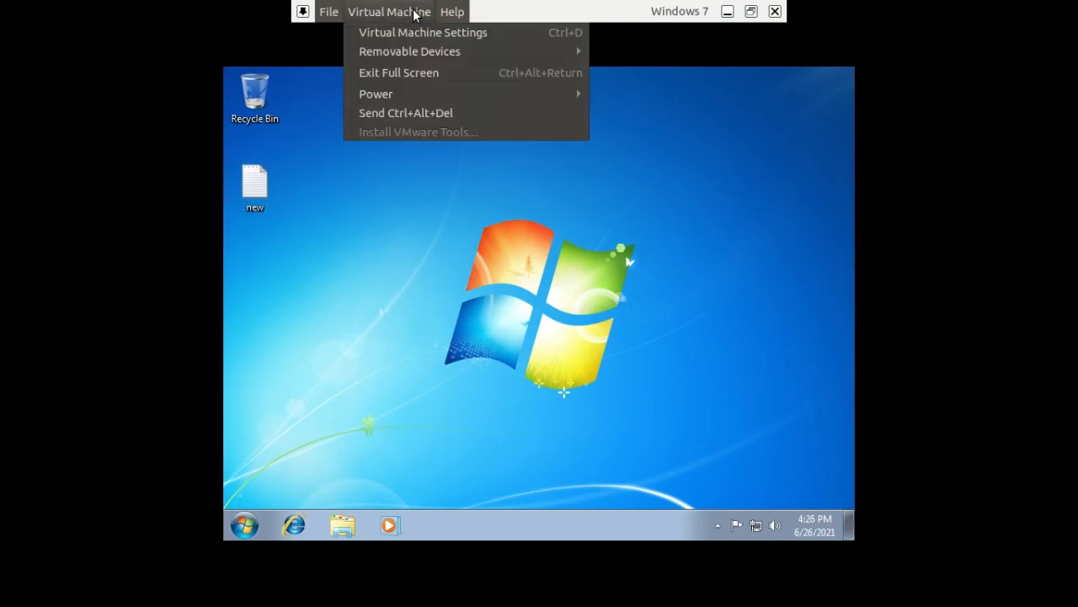
pyautogui.moveTo(464, 99)
pyautogui.moveTo(584, 91)
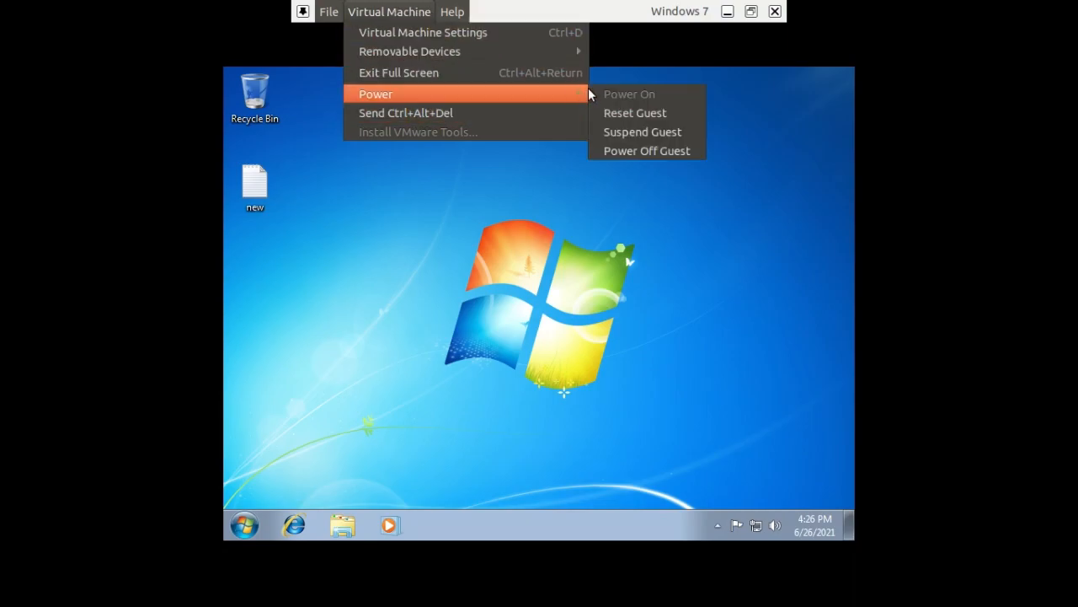
pyautogui.click(631, 150)
pyautogui.click(677, 355)
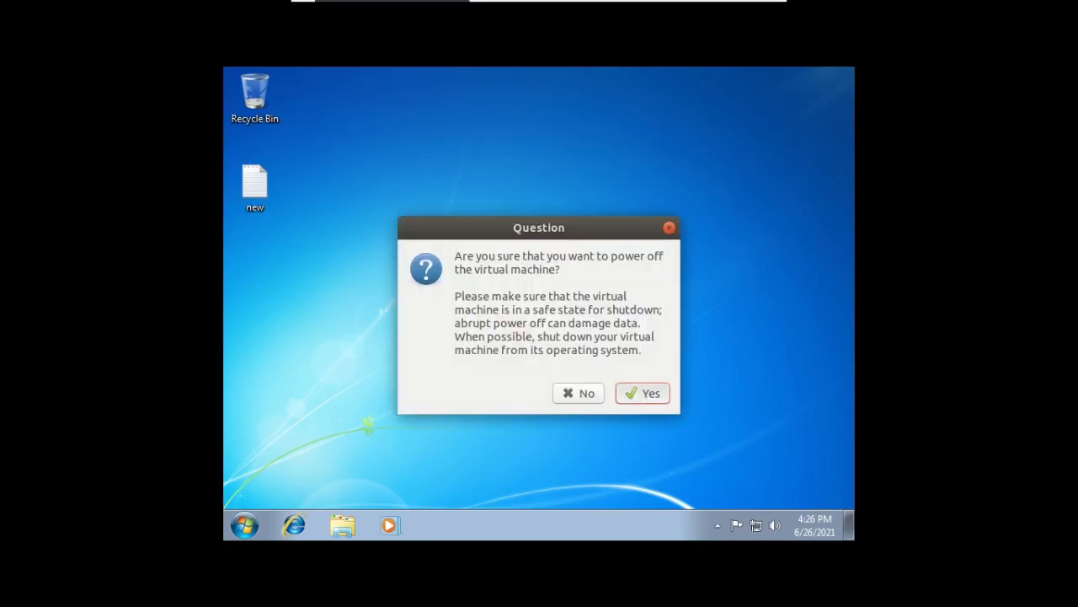
pyautogui.click(669, 228)
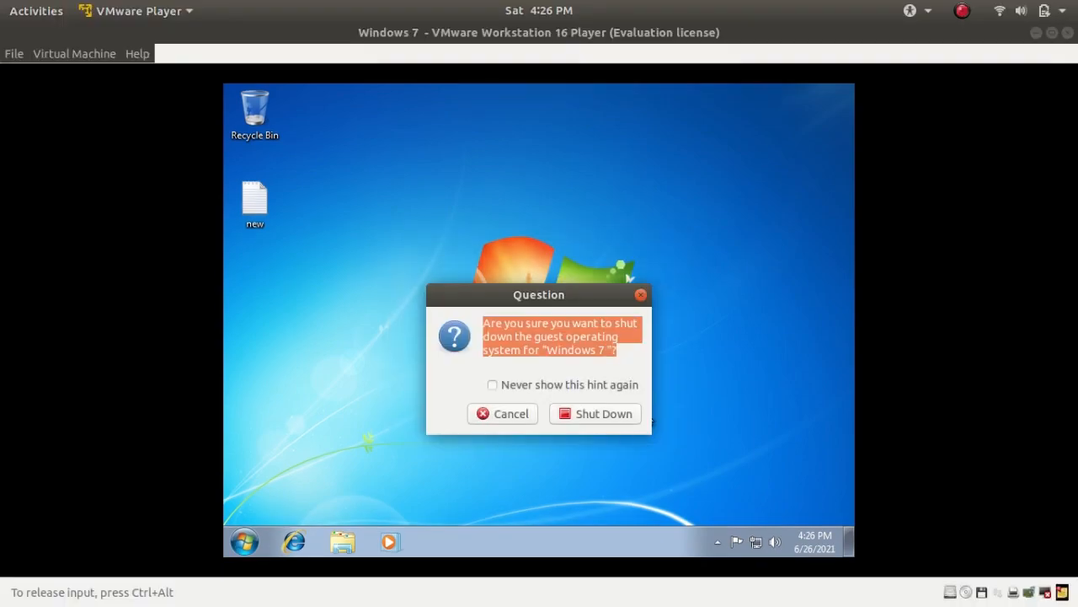
# Confirm shutting down the Windows 7 guest and enable the VMware Tools installation reminder
pyautogui.click(593, 419)
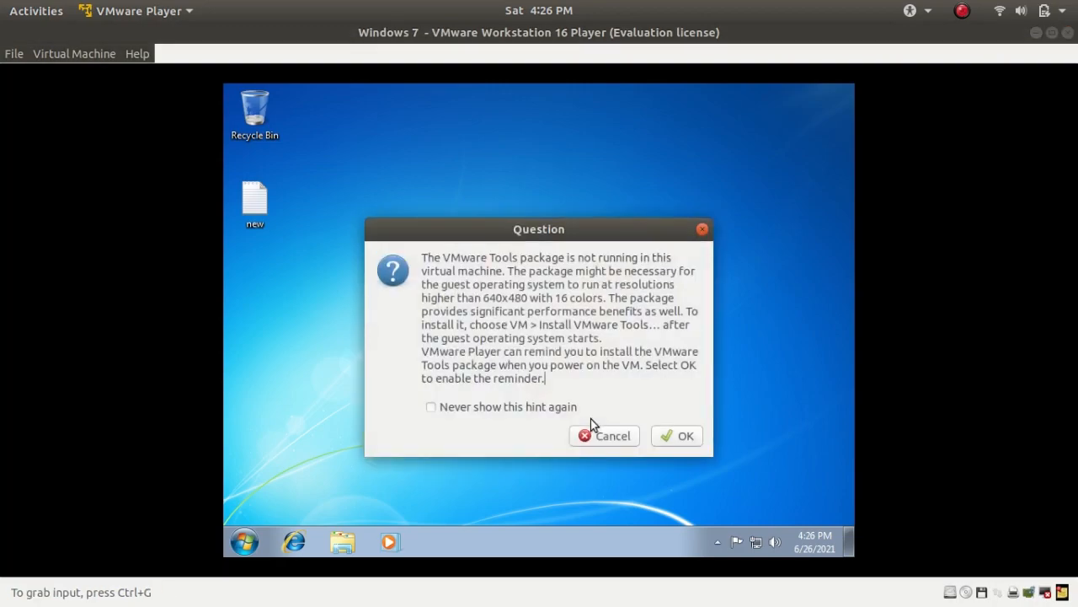
pyautogui.click(681, 438)
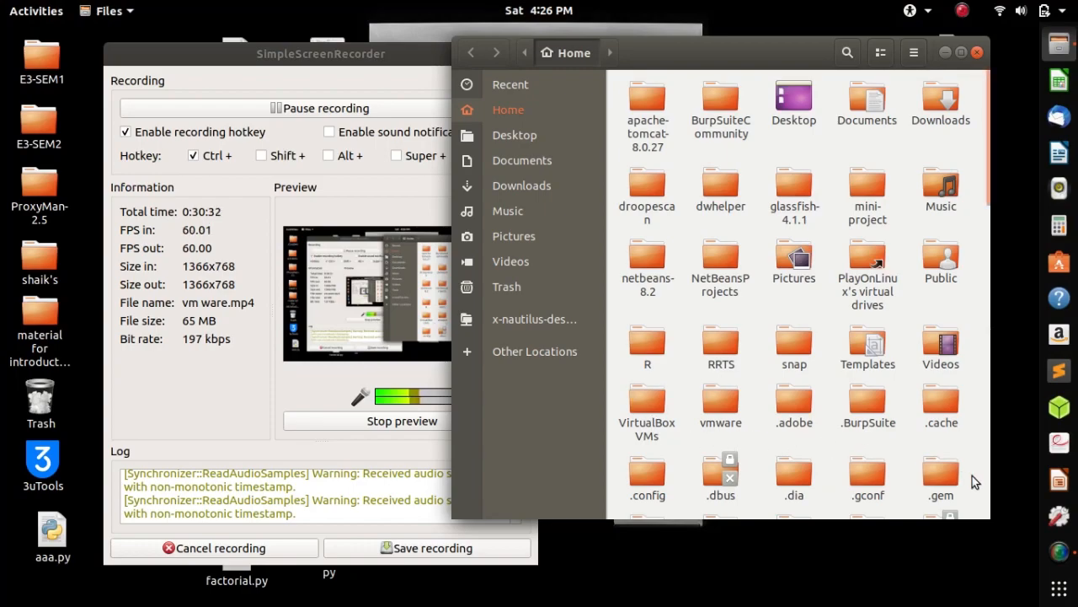
# Relaunch VMware Player, power on the Windows 7 virtual machine and dismiss the graphics notices and VMware Tools hint
pyautogui.click(1059, 588)
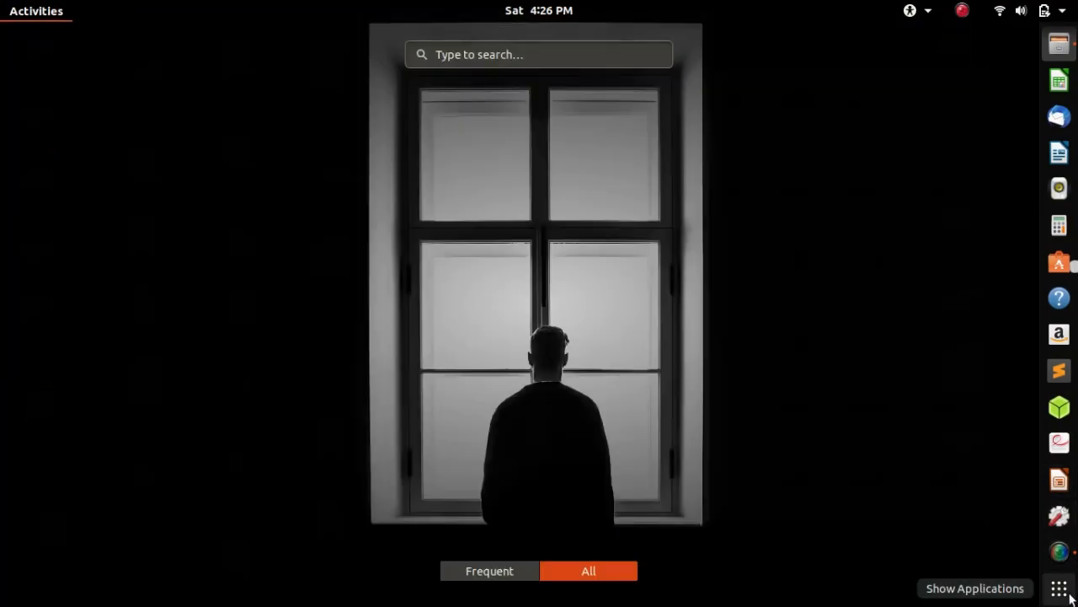
pyautogui.scroll(-1, 789, 360)
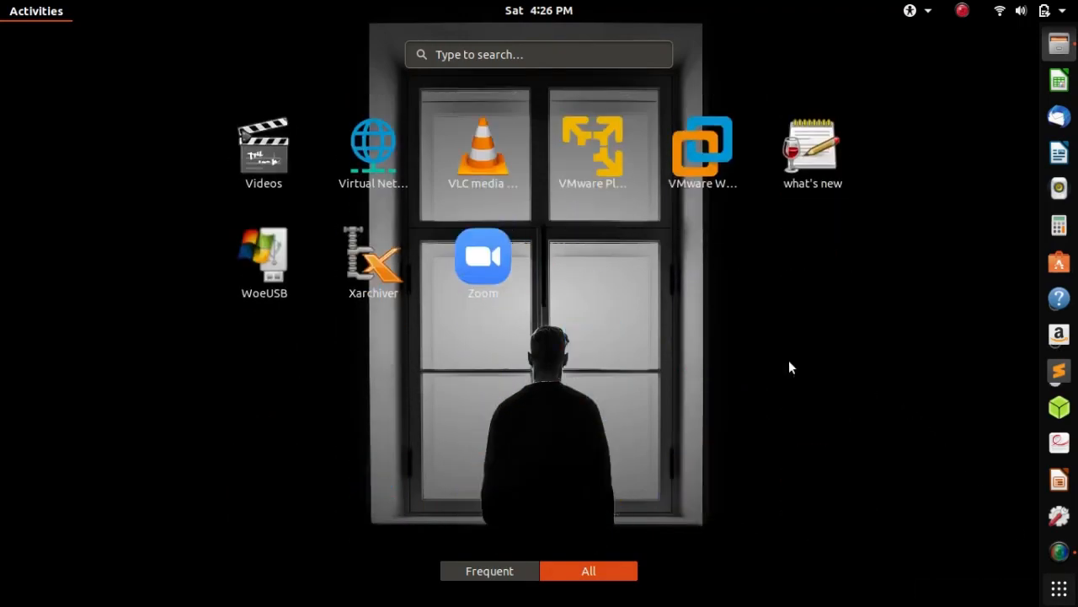
pyautogui.click(592, 149)
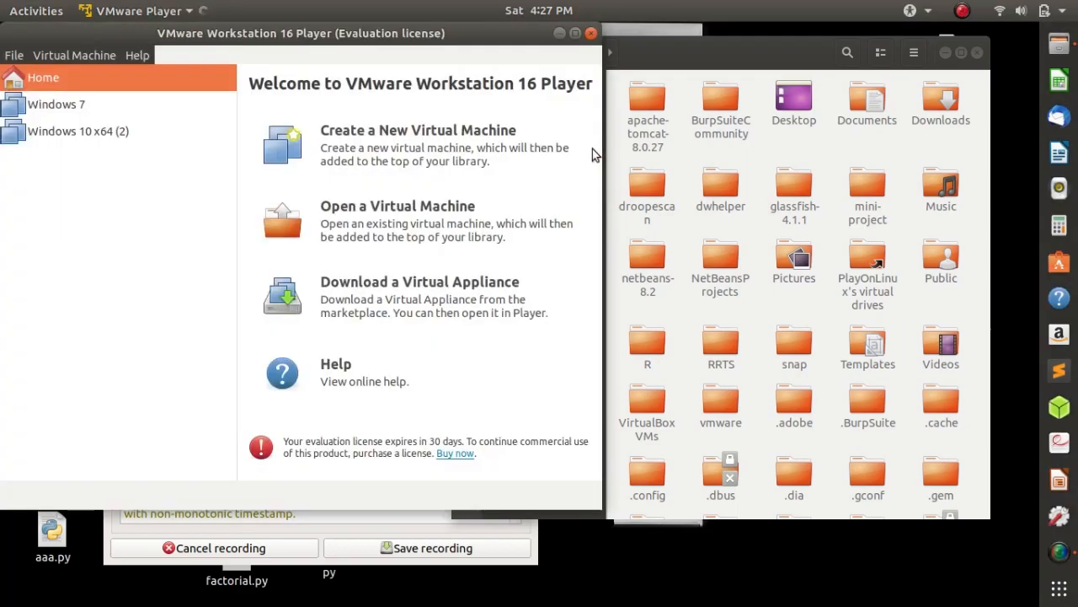
pyautogui.click(38, 105)
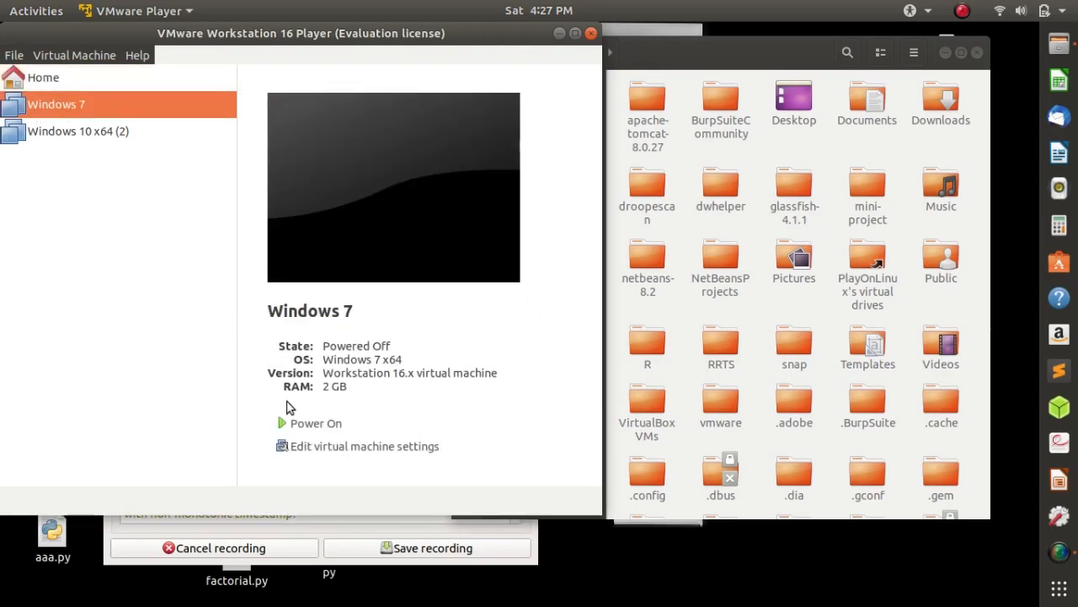
pyautogui.click(333, 420)
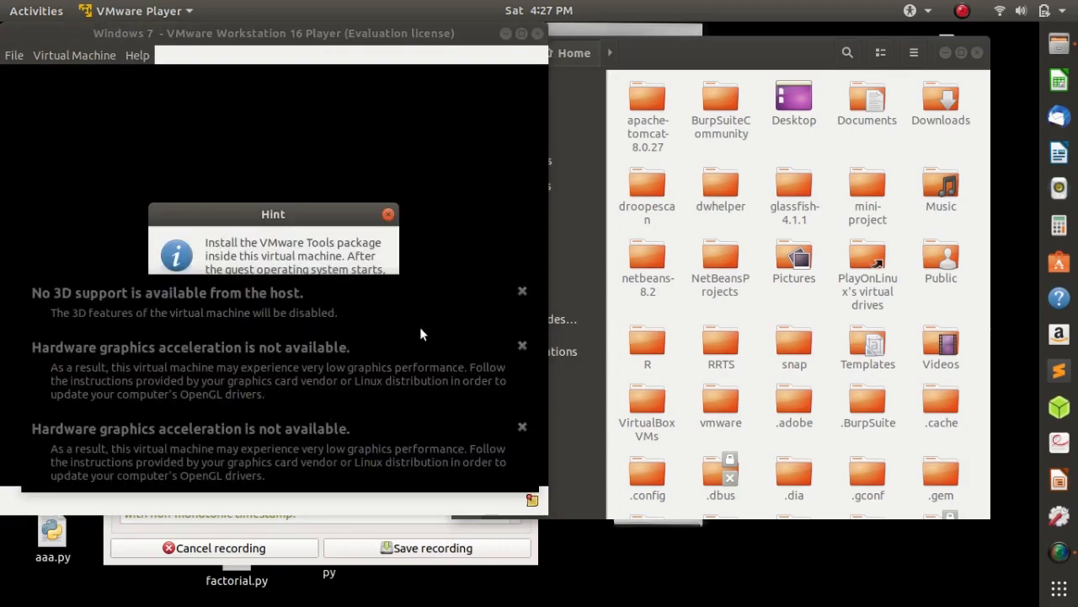
pyautogui.click(522, 292)
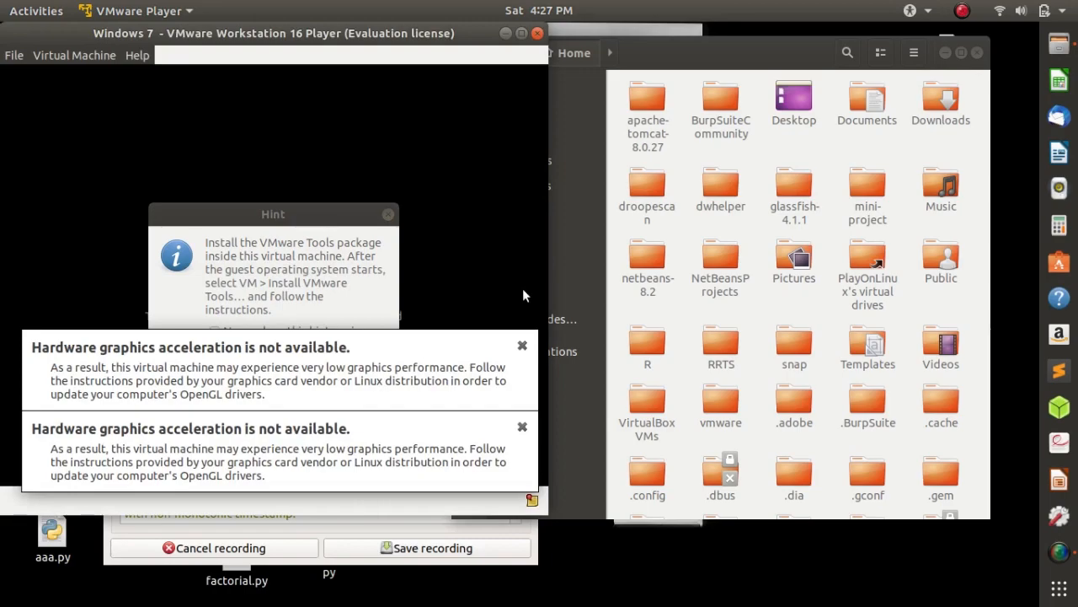
pyautogui.click(523, 346)
pyautogui.click(344, 360)
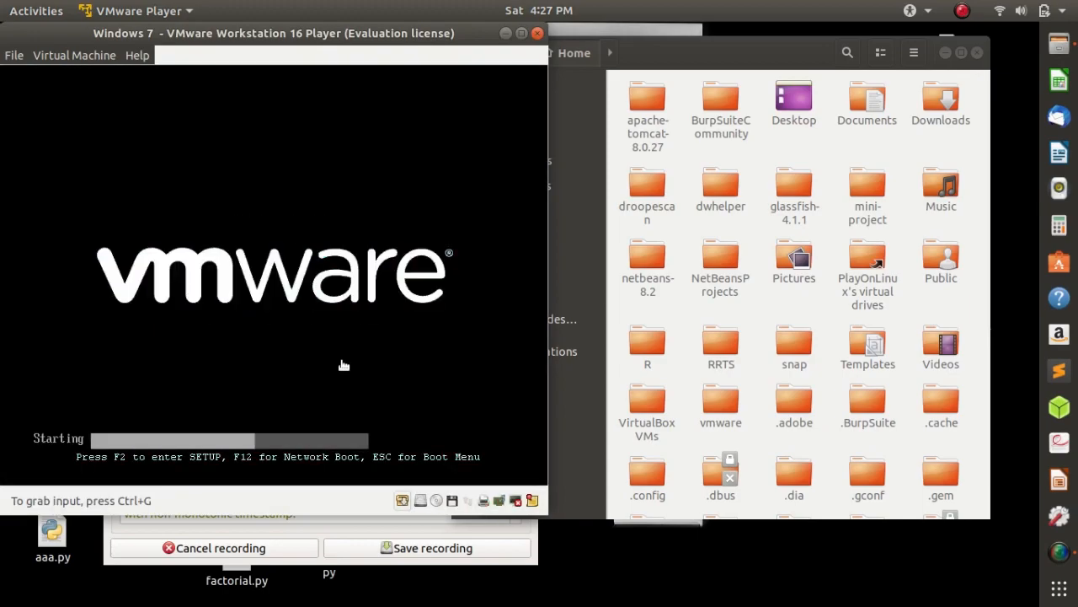
# Choose Start Windows Normally on the guest's Windows Error Recovery screen
pyautogui.click(98, 58)
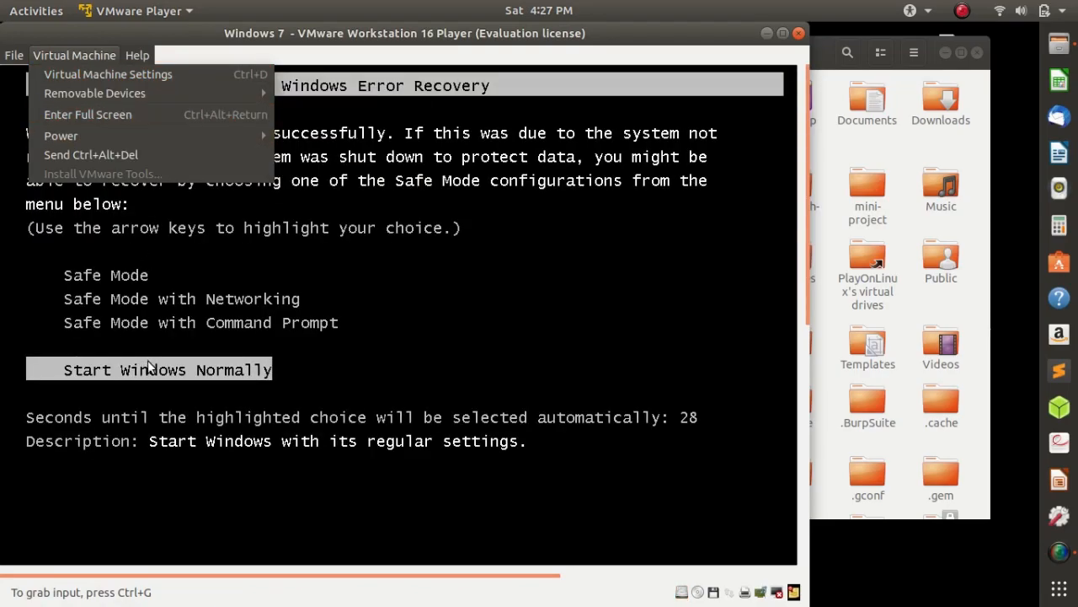
pyautogui.click(189, 352)
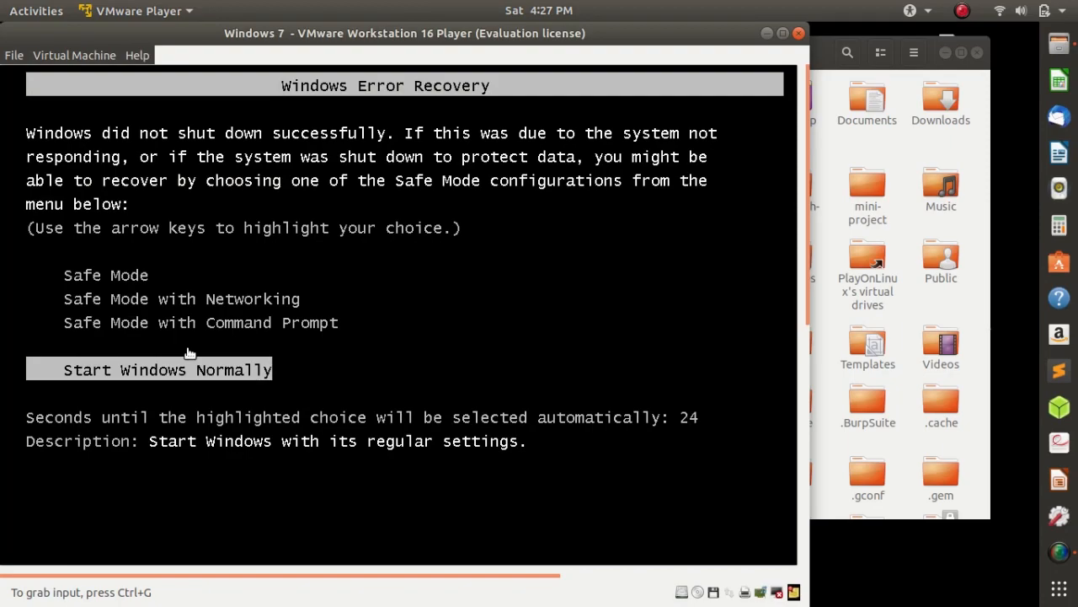
pyautogui.click(186, 371)
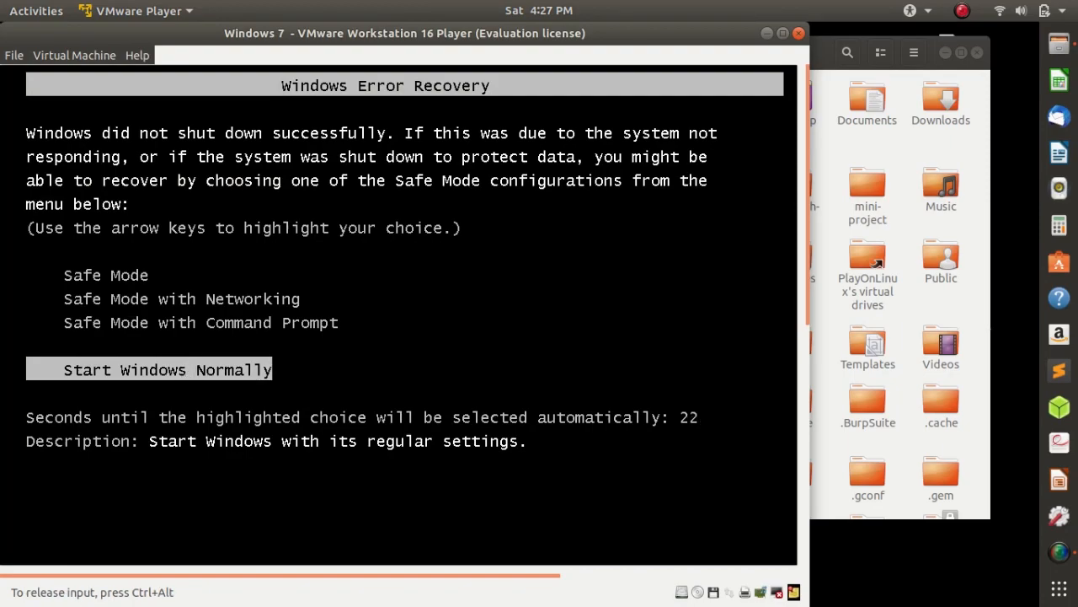
pyautogui.press('Return')
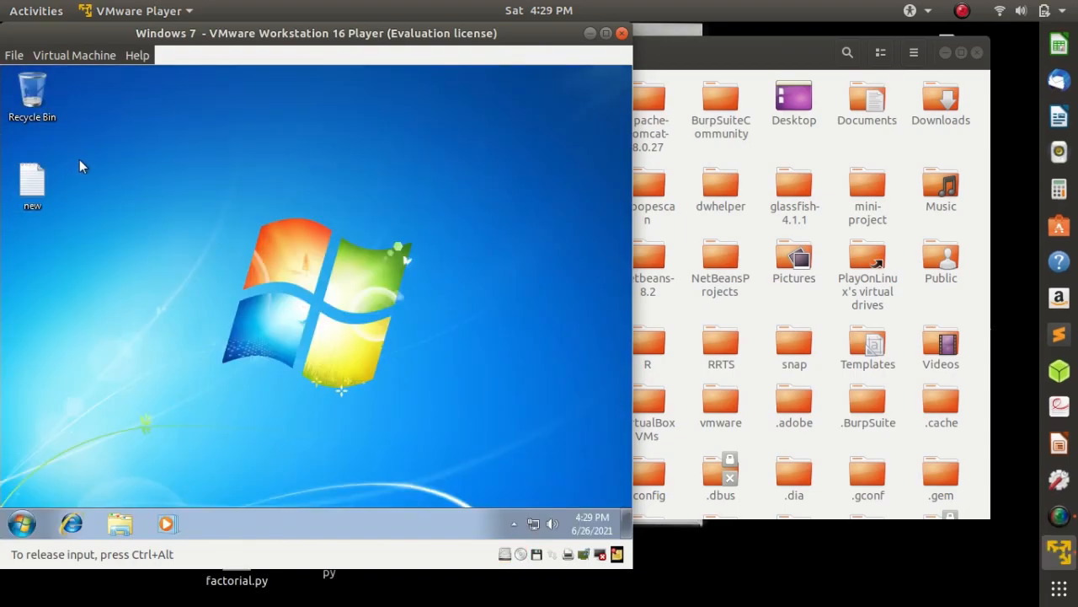
# Open the text file new on the guest's desktop to check its saved content, and close Notepad
pyautogui.doubleClick(31, 189)
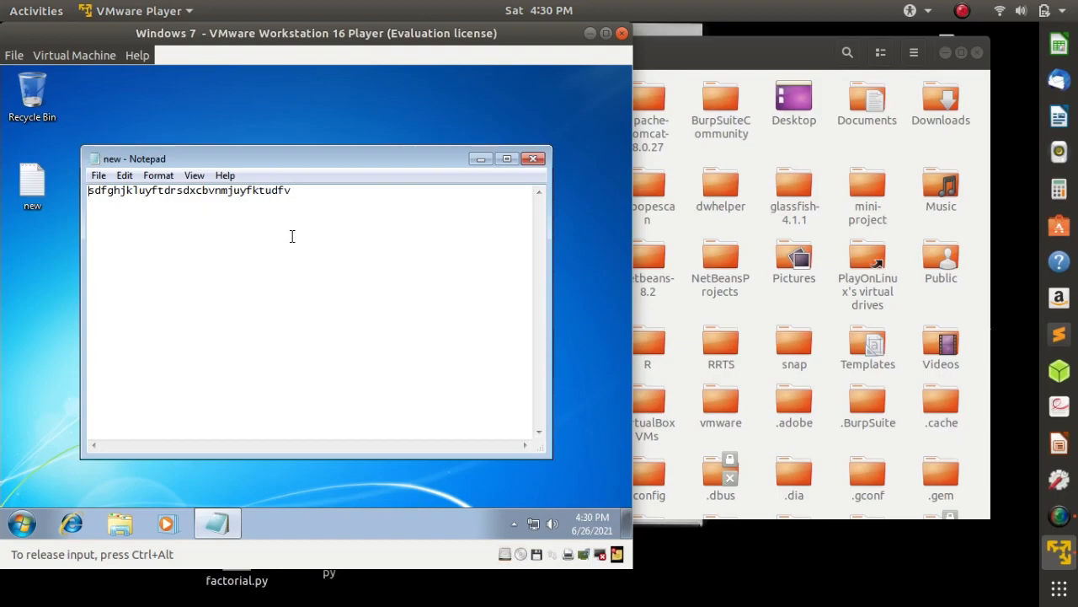
pyautogui.hotkey('alt', 'F4')
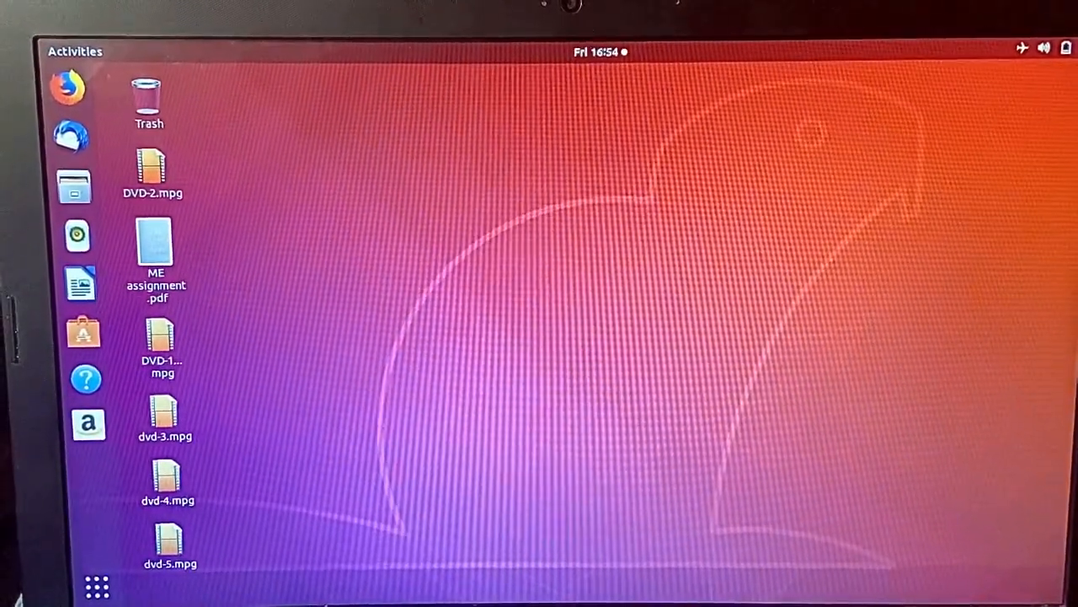
# Restart the Ubuntu host computer and enter its BIOS setup utility during startup
pyautogui.click(1045, 47)
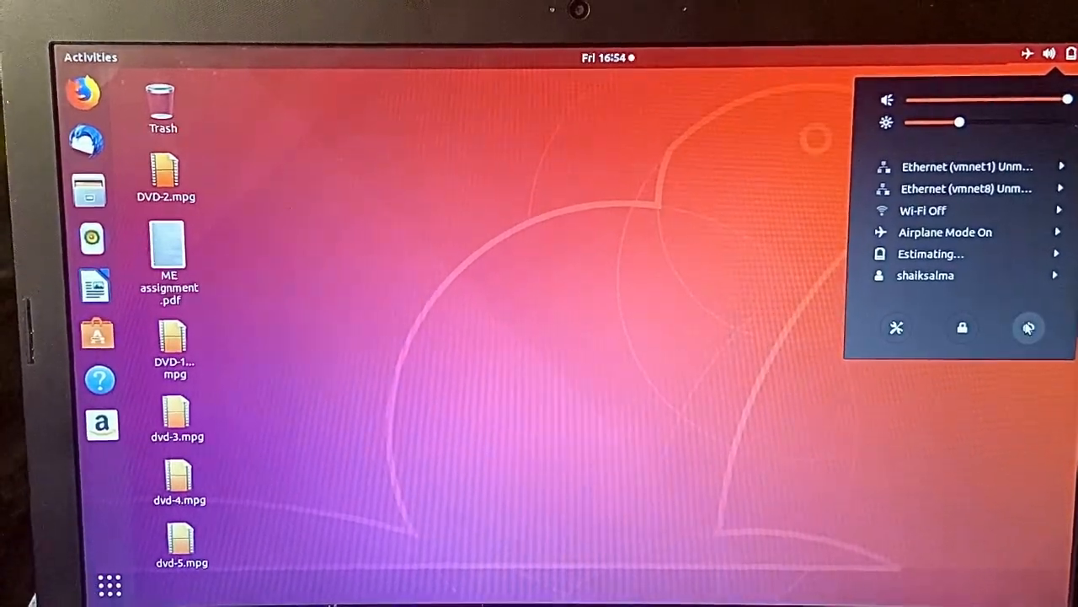
pyautogui.click(1026, 327)
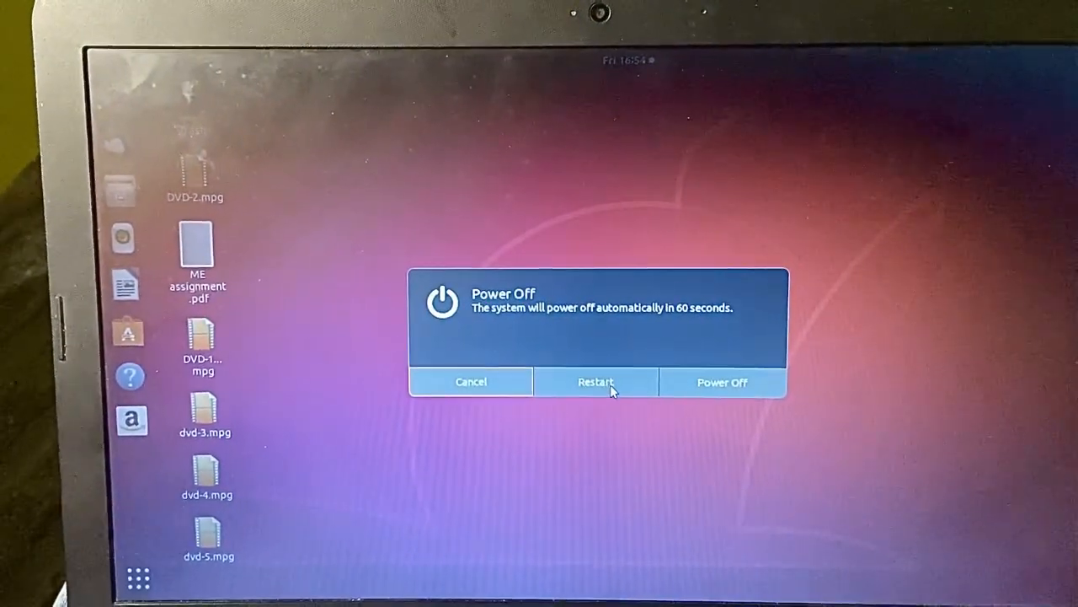
pyautogui.click(608, 384)
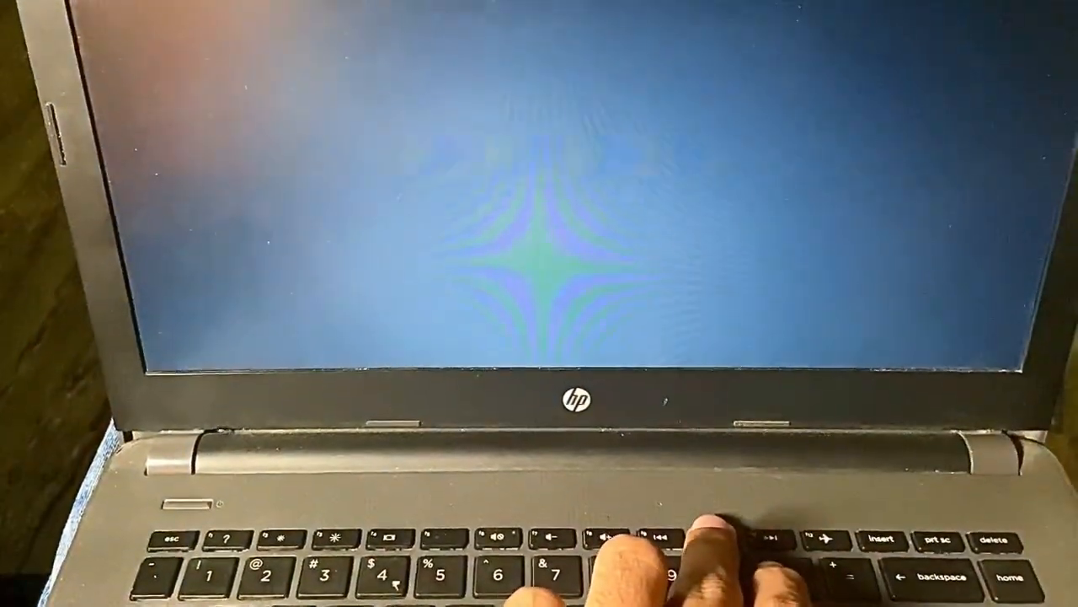
pyautogui.press('F10')
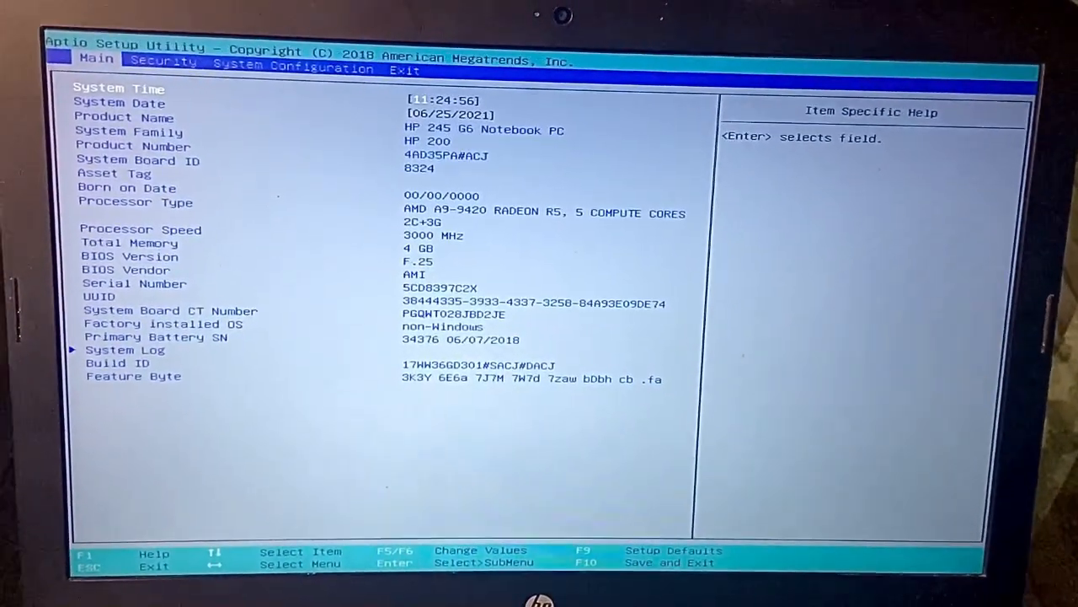
# Check the Virtualization Technology setting in the BIOS System Configuration and exit the setup discarding changes
pyautogui.press('Right')
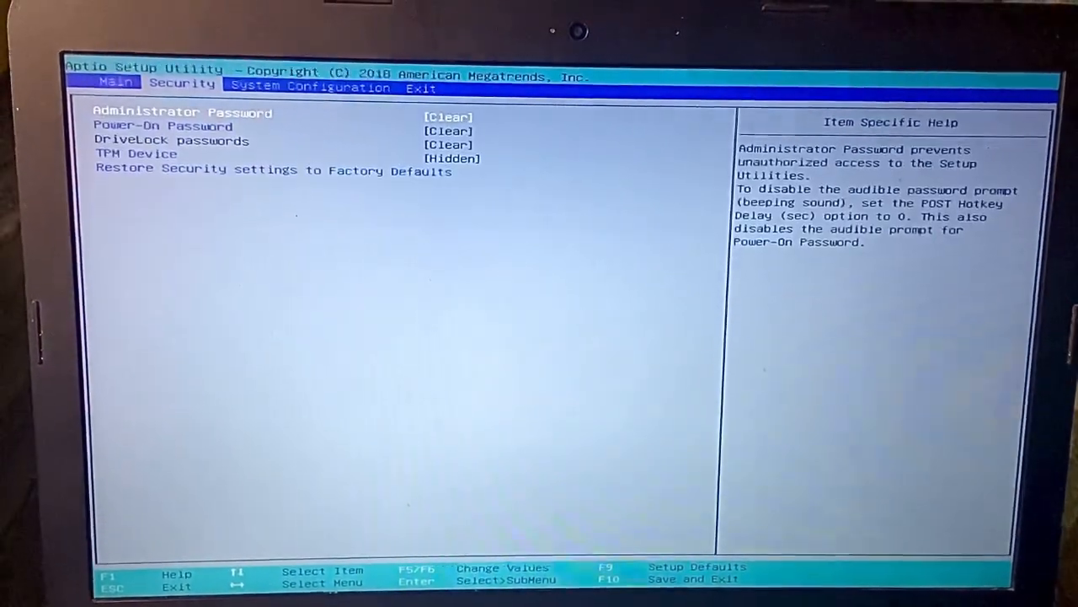
pyautogui.press('Right')
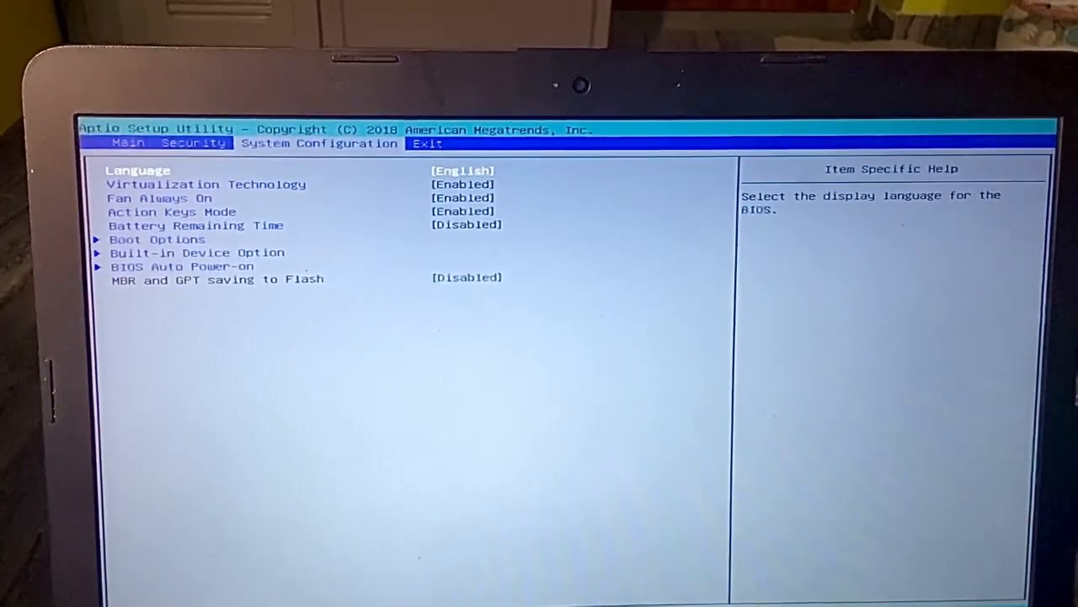
pyautogui.press('Down')
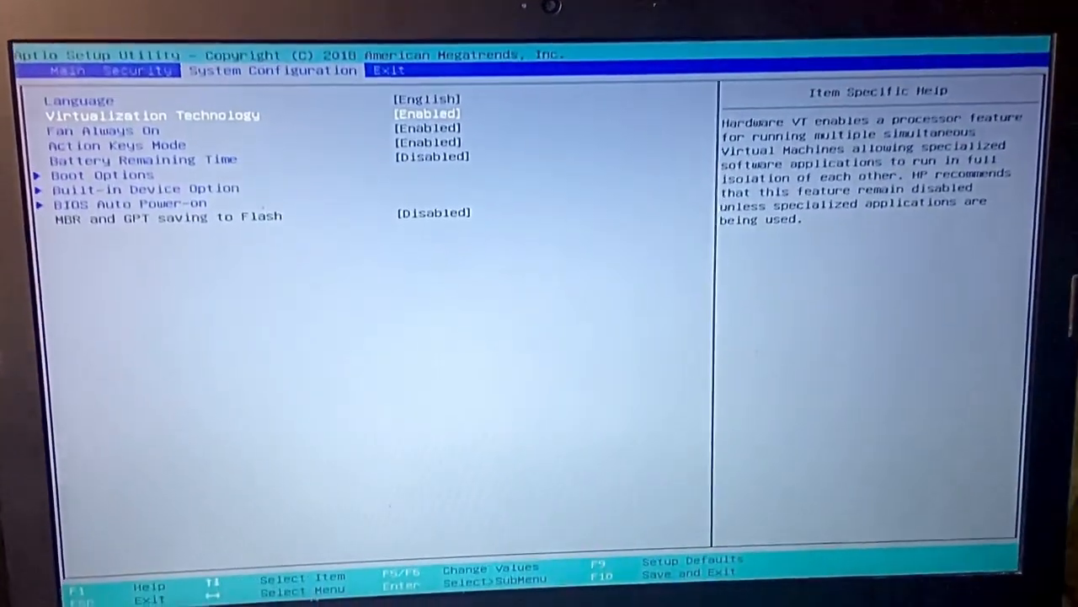
pyautogui.press('Up')
pyautogui.press('Down')
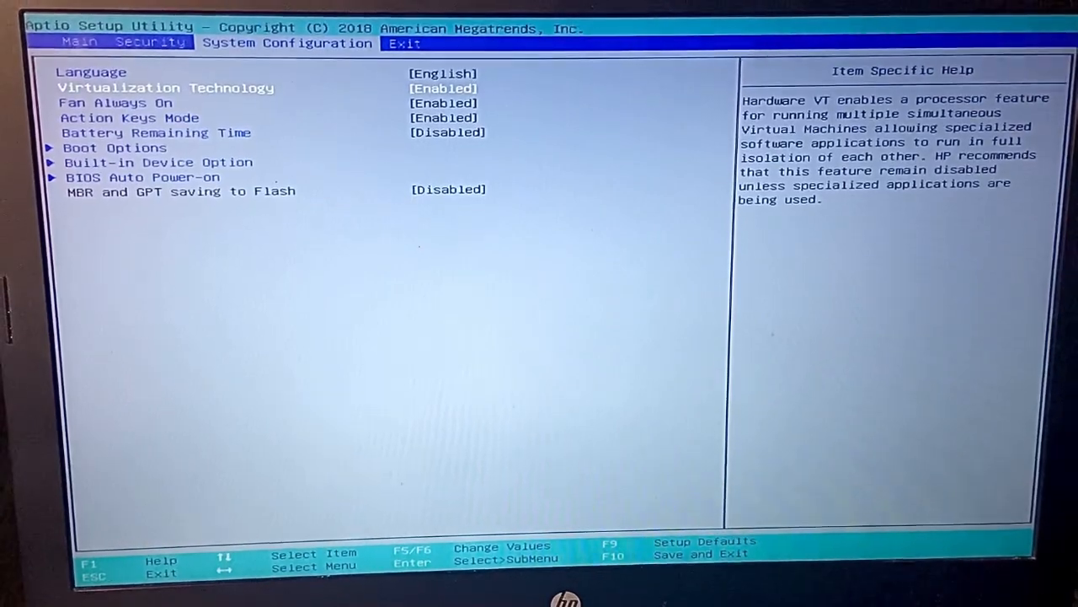
pyautogui.press('Left')
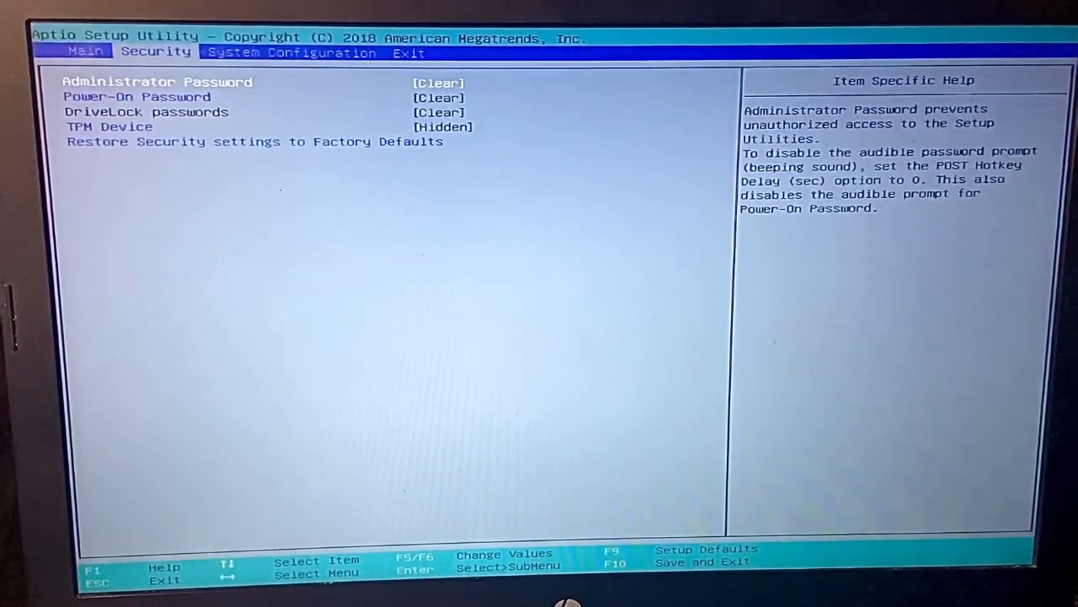
pyautogui.press('Right')
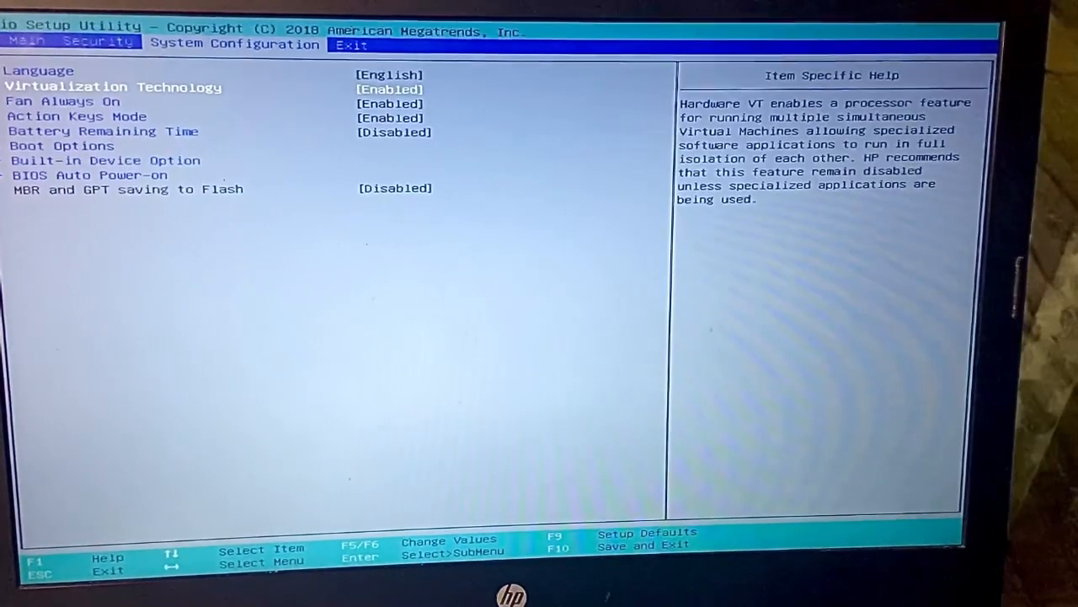
pyautogui.press('Escape')
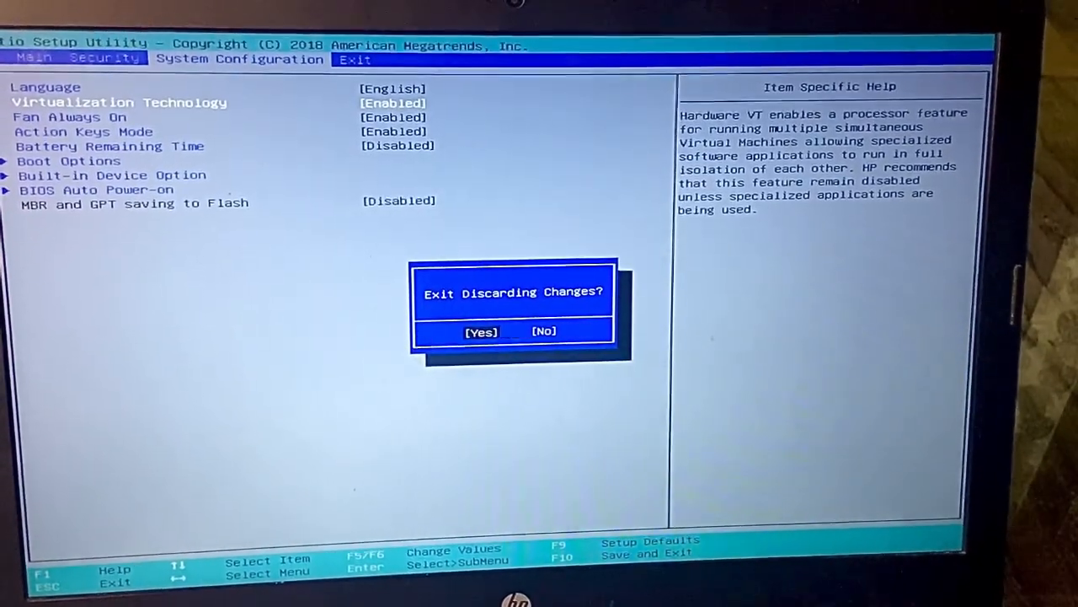